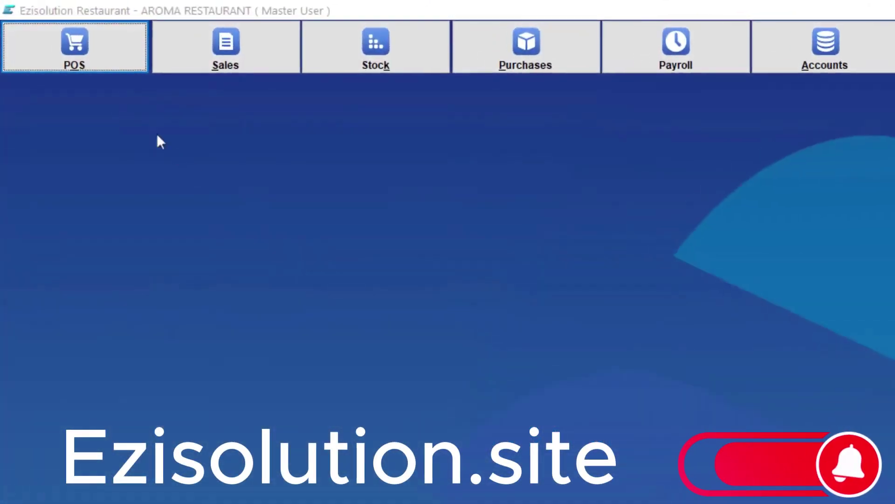
Open the Point of Sale screen from the POS menu on an empty take-out sale.
{"action": "left_click", "coordinate": [62, 46]}
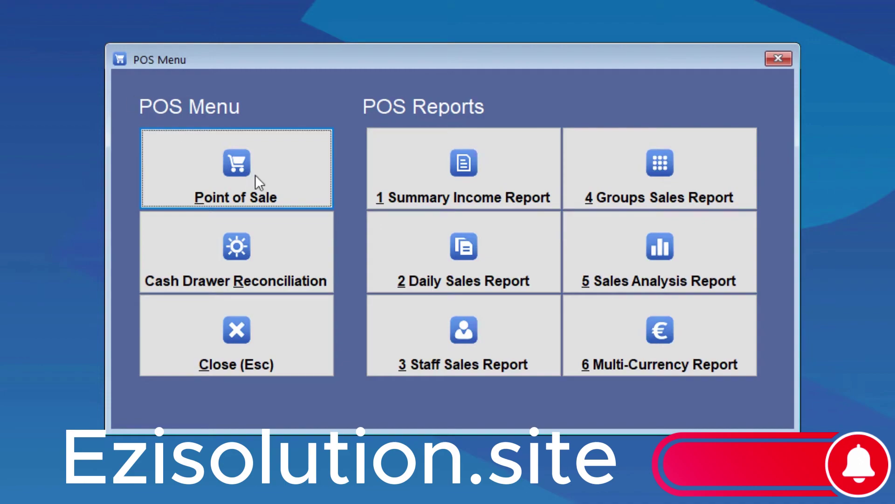
{"action": "left_click", "coordinate": [255, 175]}
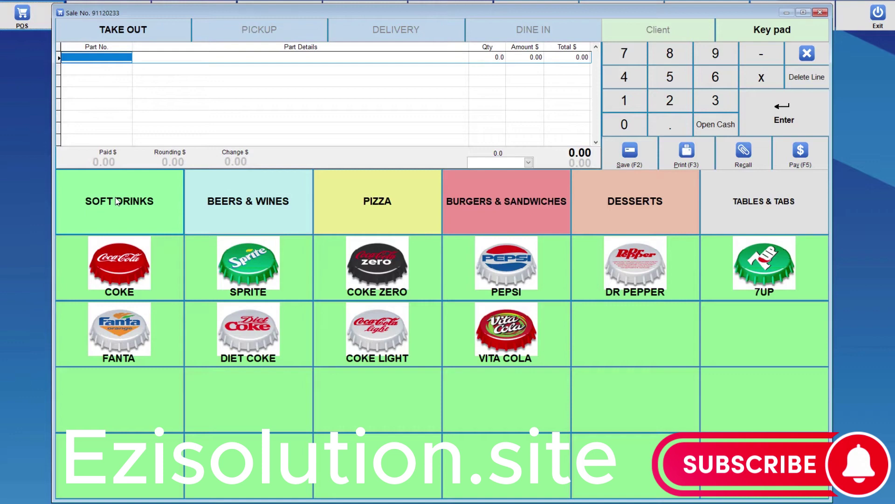
{"action": "right_click", "coordinate": [116, 202]}
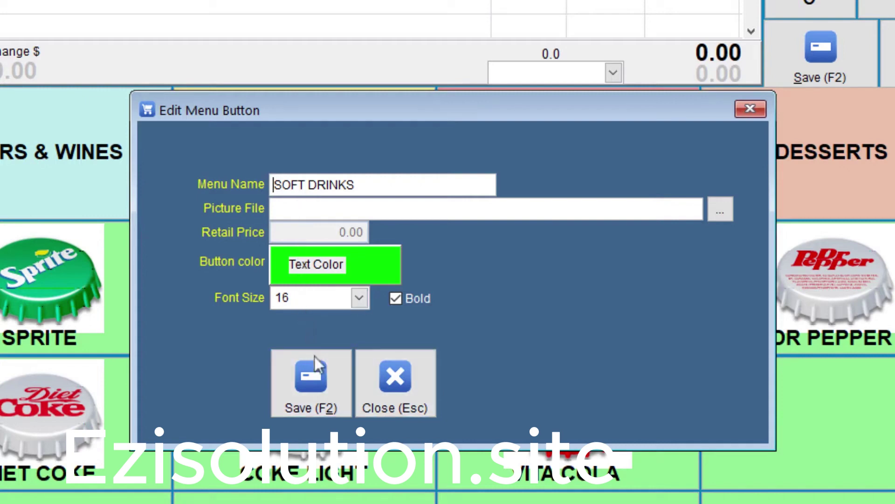
{"action": "left_click", "coordinate": [322, 384]}
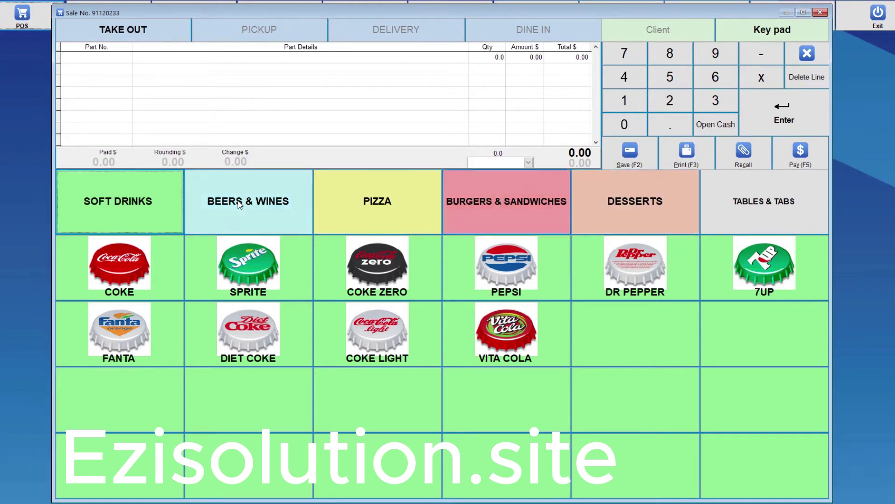
In Soft Drinks, set the COKE button's part number to 100, loading a 5.00 price, and save.
{"action": "left_click", "coordinate": [116, 207]}
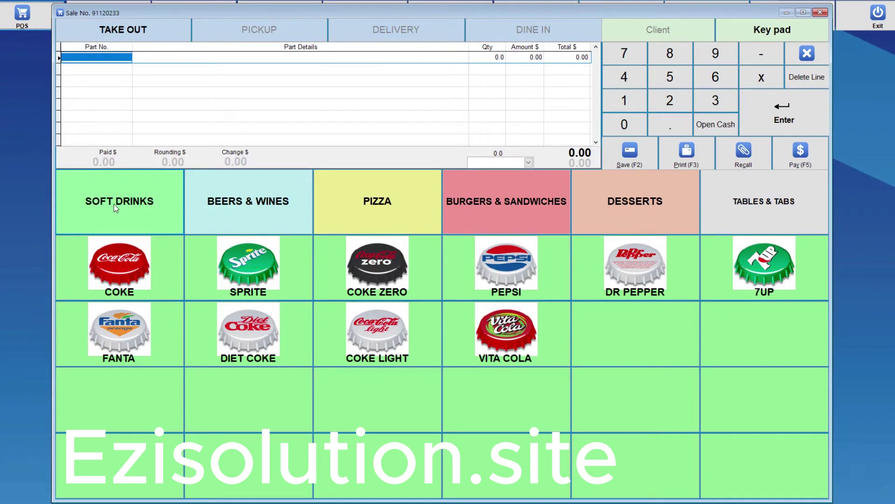
{"action": "right_click", "coordinate": [116, 269]}
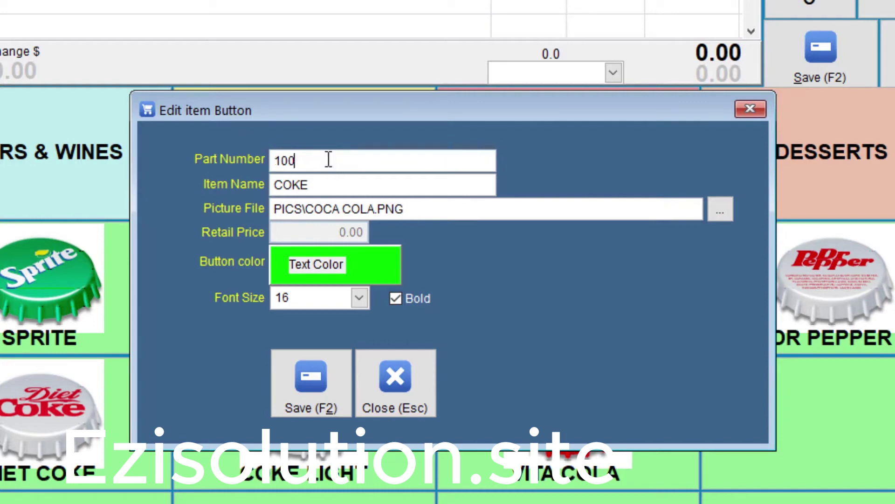
{"action": "key", "text": "Return"}
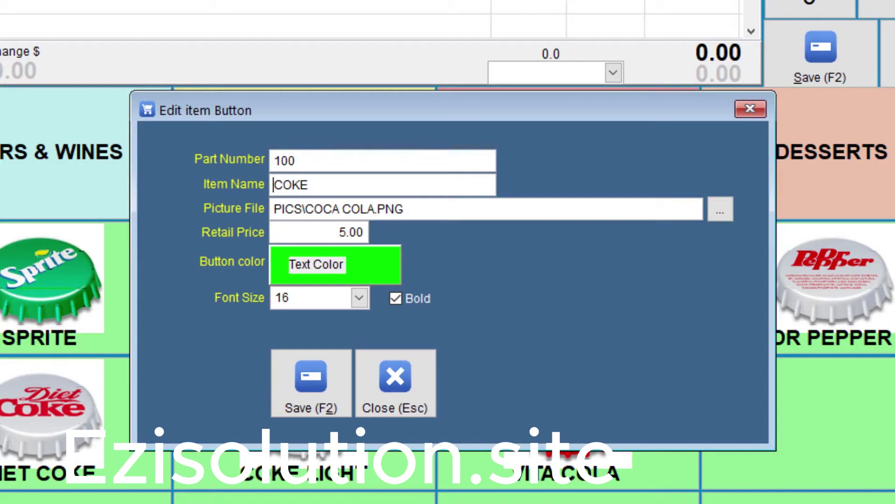
{"action": "left_click", "coordinate": [320, 359]}
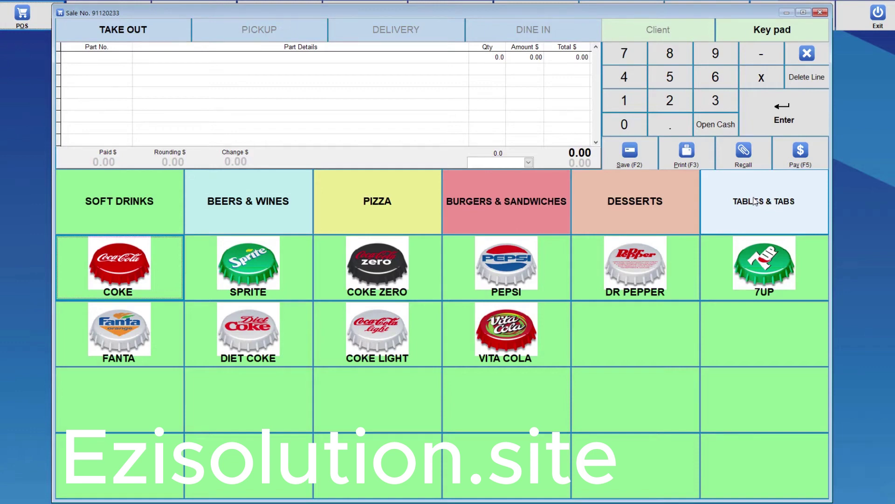
Check the TABLES & TABS settings unchanged, then show the tables grid with Table-1 to Table 5, Tab1 and Tab2.
{"action": "right_click", "coordinate": [751, 202]}
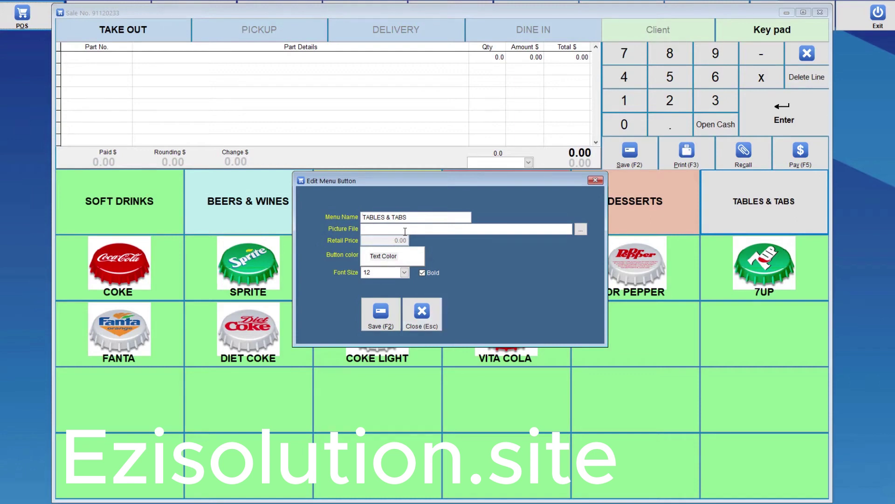
{"action": "left_click", "coordinate": [423, 312]}
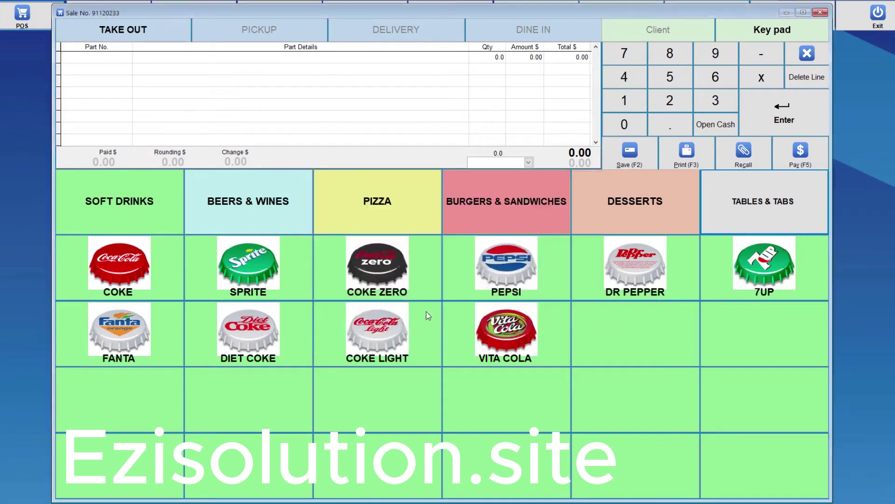
{"action": "left_click", "coordinate": [761, 205]}
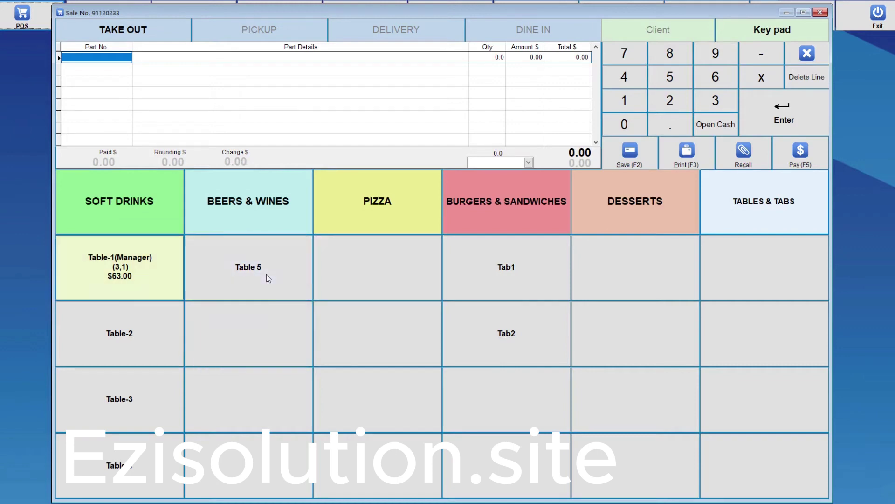
Create a Table6 button with part number [Table#6] in the empty slot beside Table 5.
{"action": "left_click", "coordinate": [246, 334]}
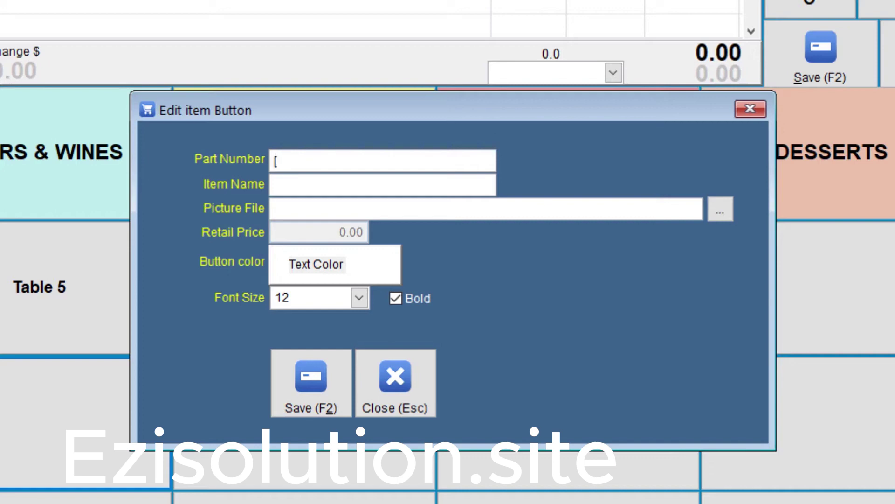
{"action": "type", "text": "[Table#6]"}
{"action": "left_click", "coordinate": [273, 185]}
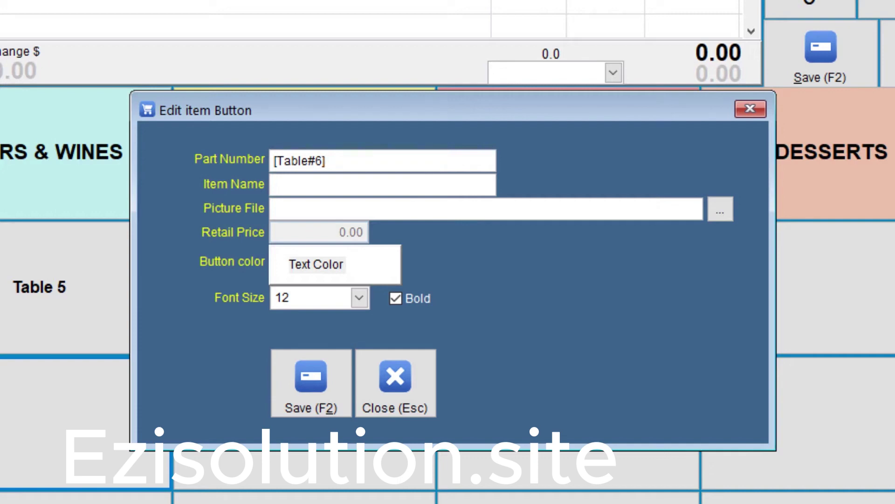
{"action": "type", "text": "Table6"}
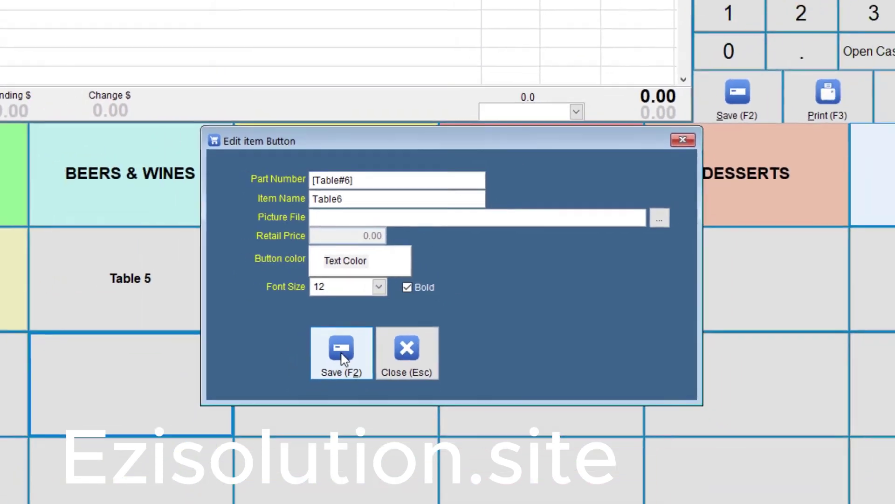
{"action": "left_click", "coordinate": [310, 383]}
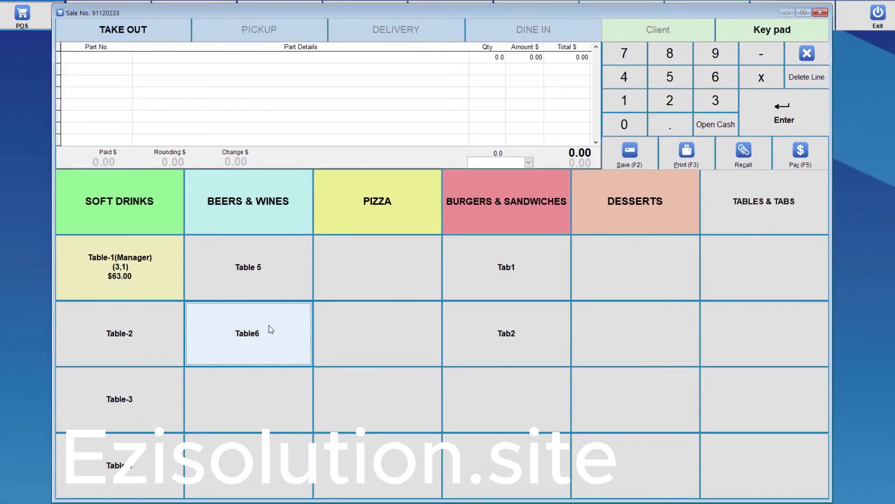
View the Tab1 button's settings without changes, then go back to Soft Drinks via TAKE OUT.
{"action": "left_click", "coordinate": [519, 272]}
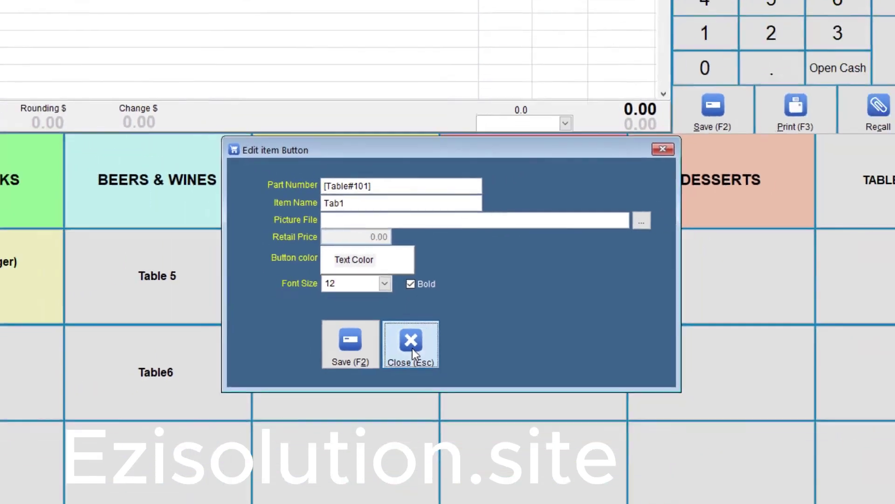
{"action": "left_click", "coordinate": [399, 388]}
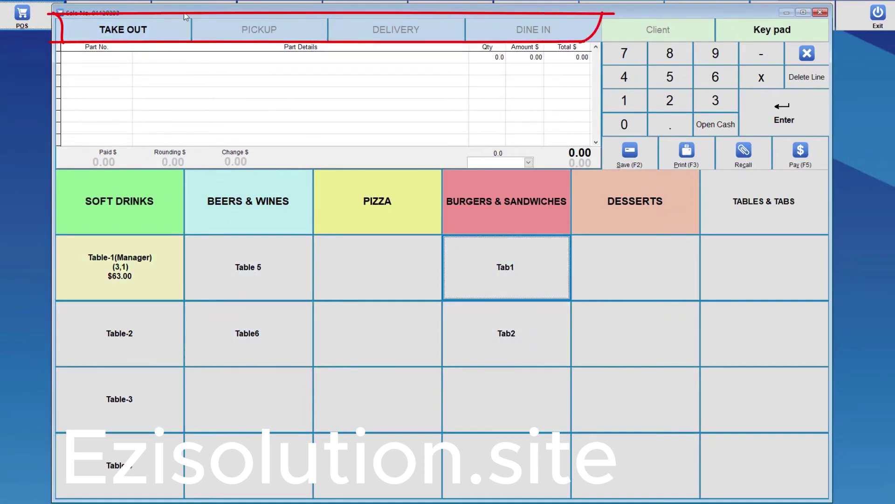
{"action": "left_click", "coordinate": [106, 214]}
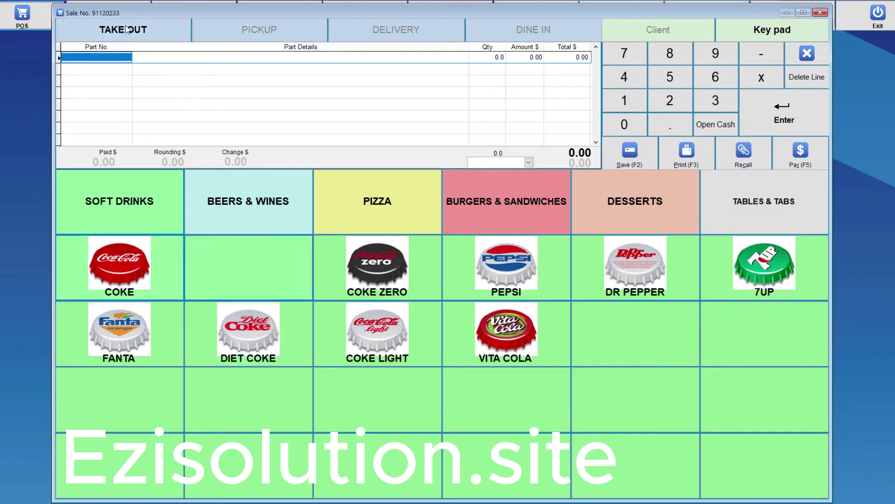
Add 2 COKE ZERO, 3 SPRITE and one Pizza Supreme to the take-out sale.
{"action": "type", "text": "2"}
{"action": "left_click", "coordinate": [365, 271]}
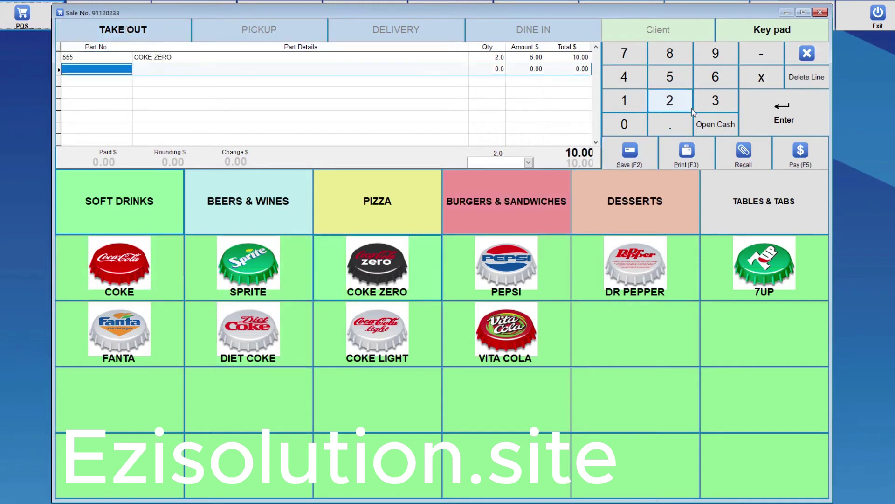
{"action": "type", "text": "3"}
{"action": "left_click", "coordinate": [298, 239]}
{"action": "left_click", "coordinate": [371, 204]}
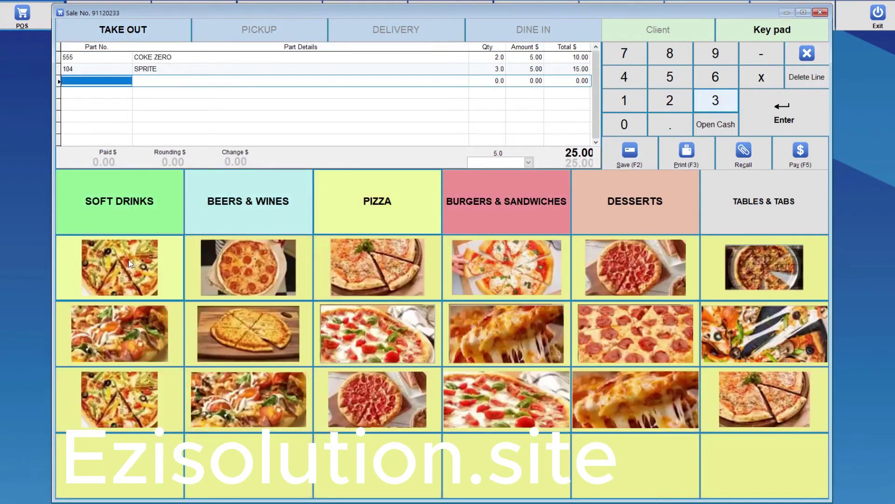
{"action": "left_click", "coordinate": [129, 263]}
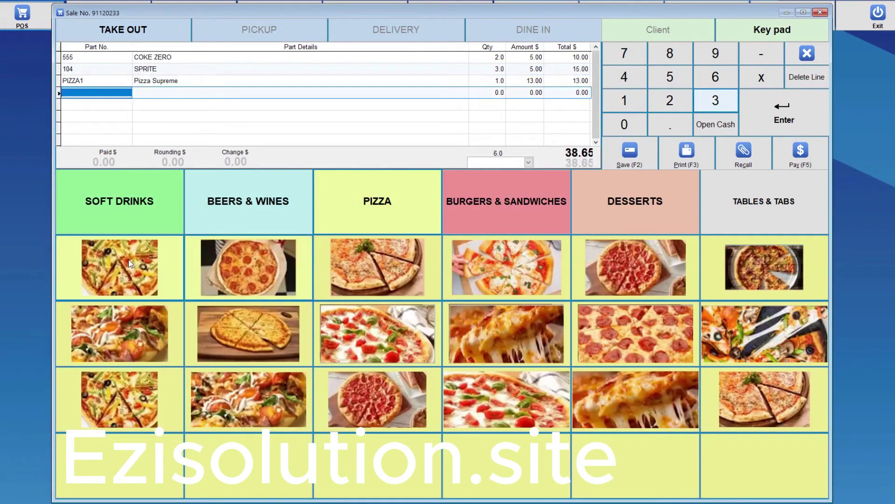
Pay the 38.65 total with 50.00 cash, print the receipt, and clear the finished sale.
{"action": "left_click", "coordinate": [799, 154]}
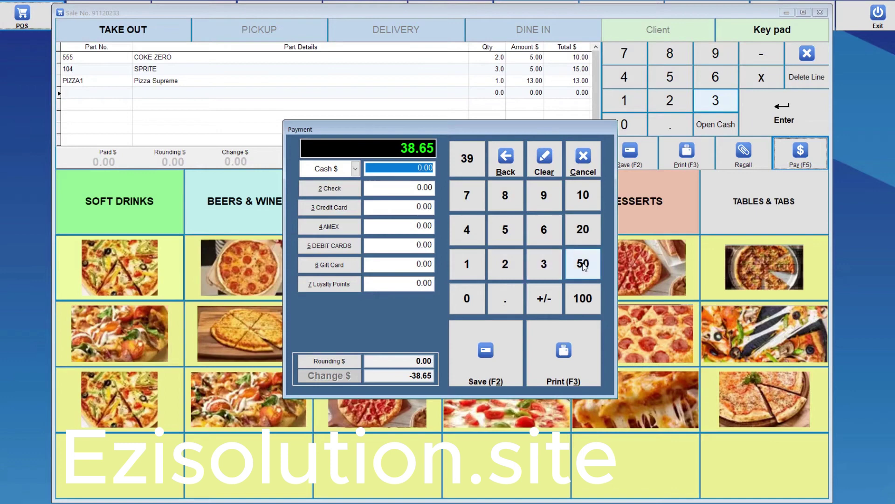
{"action": "left_click", "coordinate": [583, 266]}
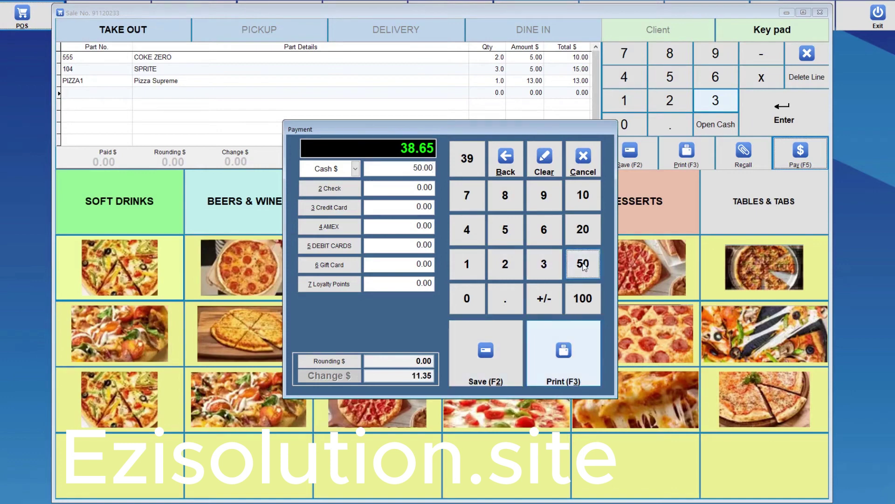
{"action": "left_click", "coordinate": [549, 358]}
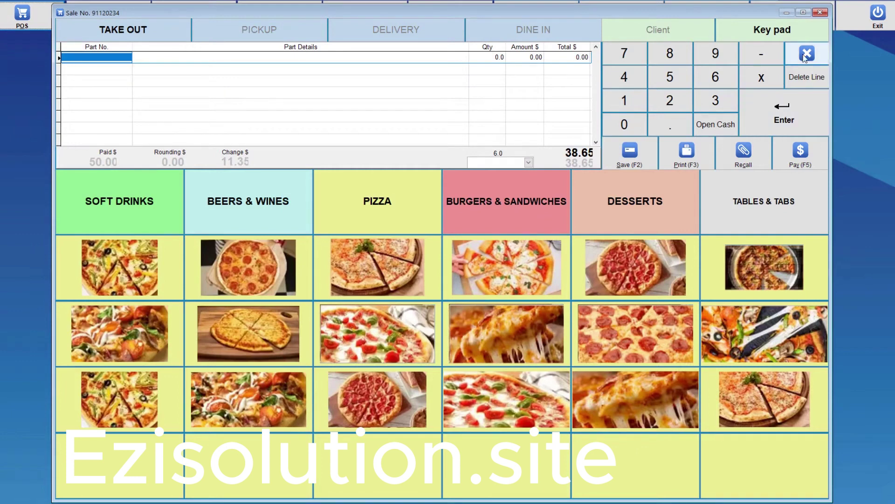
{"action": "left_click", "coordinate": [253, 35]}
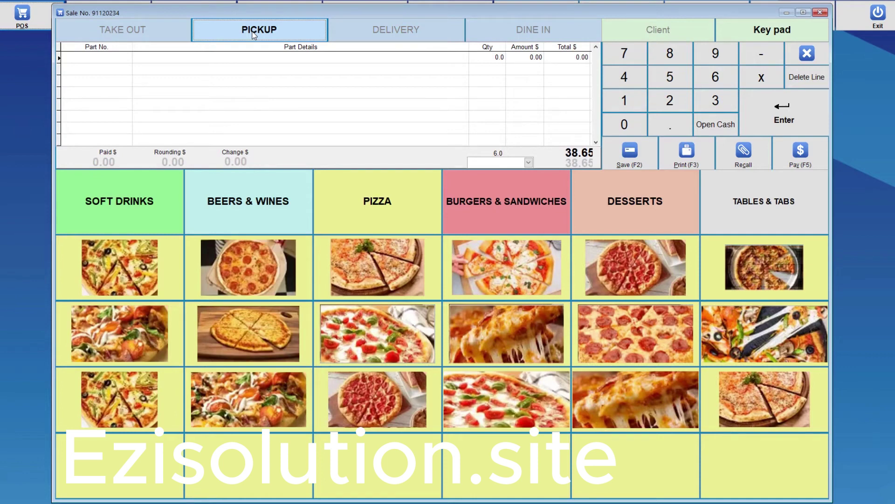
Look up the client's phone number in Tel. # and start a new client record.
{"action": "left_click", "coordinate": [661, 33]}
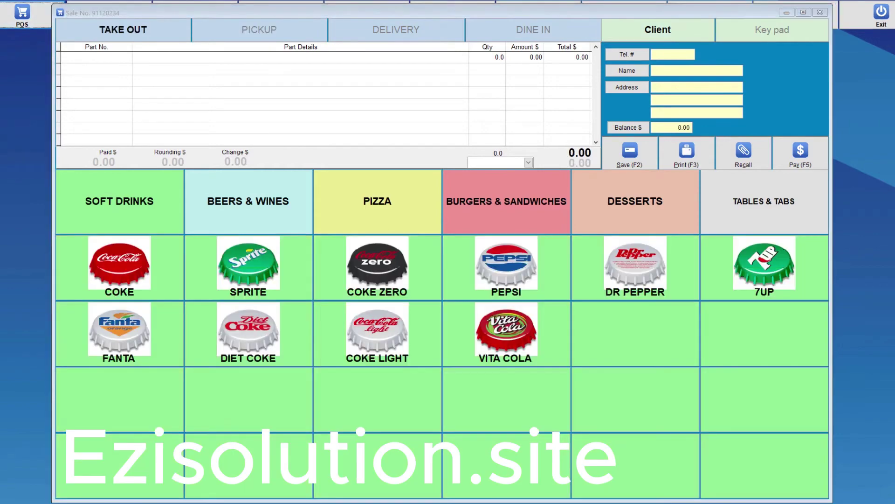
{"action": "left_click", "coordinate": [662, 53]}
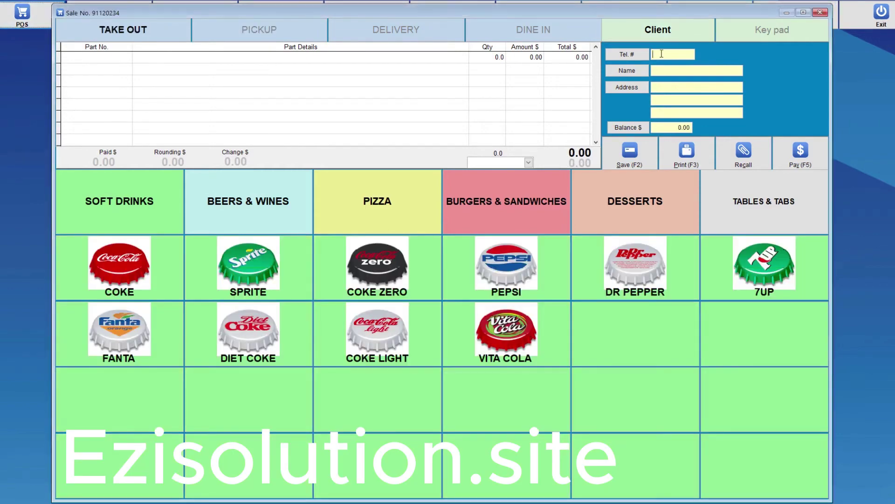
{"action": "key", "text": "Return"}
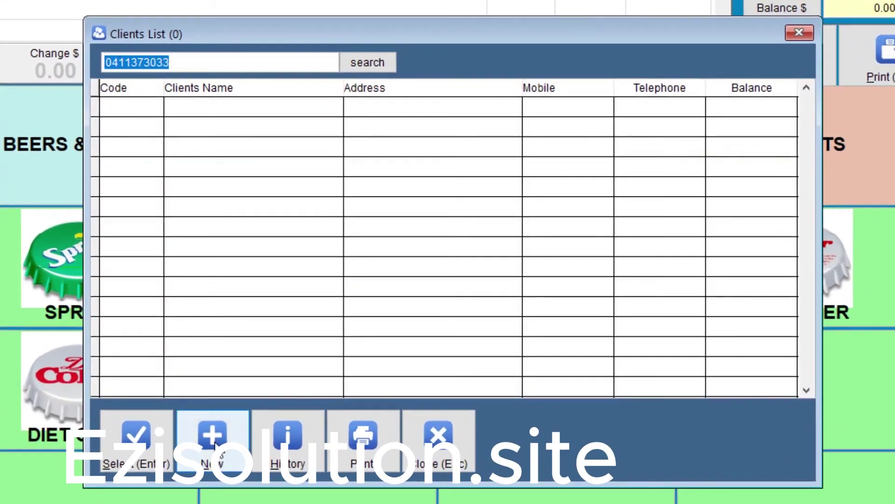
{"action": "left_click", "coordinate": [226, 434]}
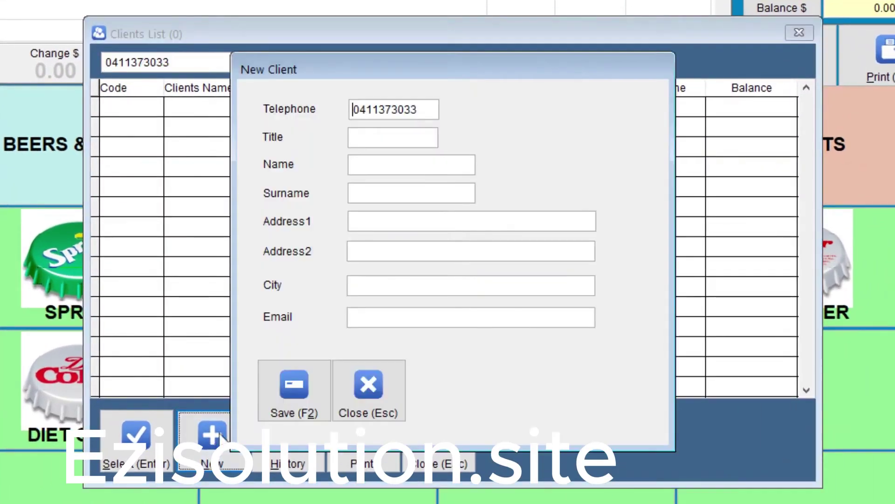
Enter the client's title MR, first name, surname and first address line.
{"action": "left_click", "coordinate": [362, 137]}
{"action": "type", "text": "MR"}
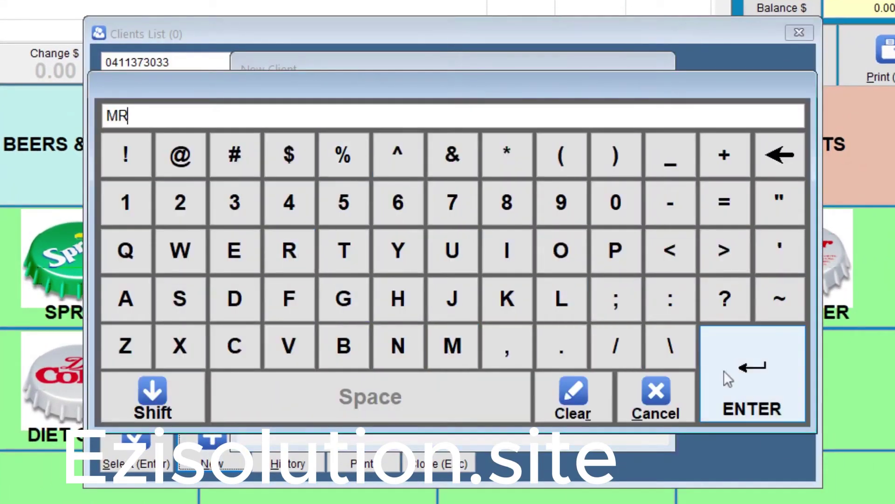
{"action": "left_click", "coordinate": [704, 364]}
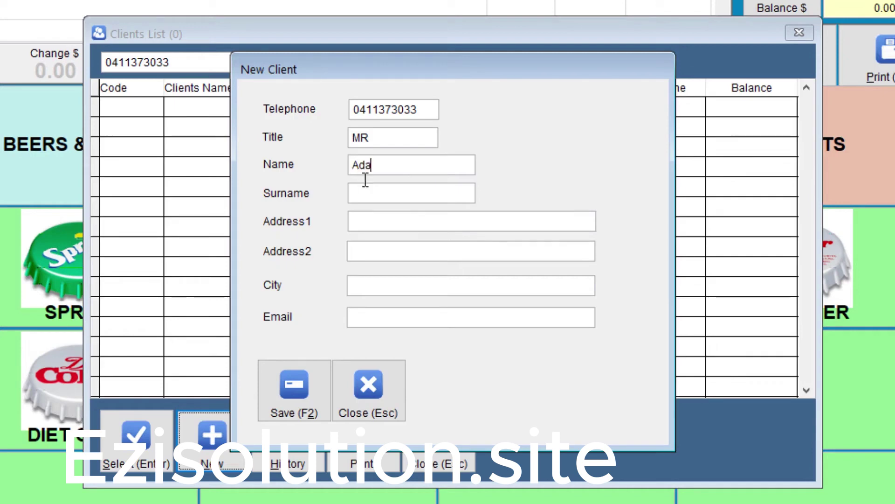
{"action": "key", "text": "Tab"}
{"action": "key", "text": "Tab"}
Add the client's city and e-mail, save the client onto the sale, and make it a pickup order.
{"action": "key", "text": "Tab"}
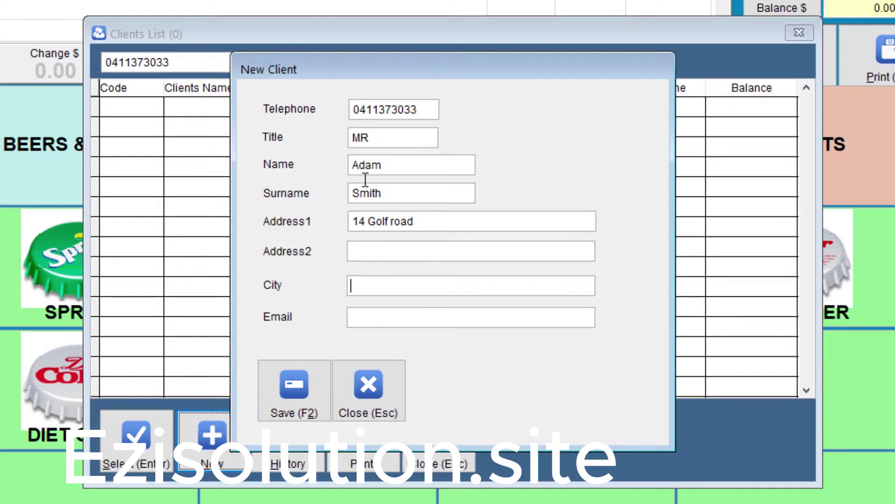
{"action": "key", "text": "Tab"}
{"action": "type", "text": "Canning Vale"}
{"action": "key", "text": "Tab"}
{"action": "key", "text": "F2"}
{"action": "left_click", "coordinate": [249, 15]}
{"action": "left_click", "coordinate": [120, 266]}
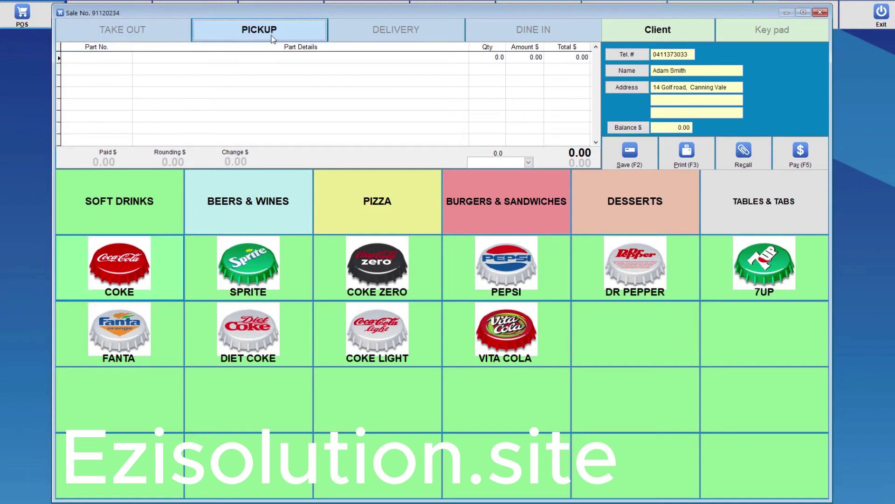
Ring up 3 COKE, 2 SPRITE and 2 Pizza Supreme for 52.30, then print to send the pickup order.
{"action": "left_click", "coordinate": [772, 29]}
{"action": "left_click", "coordinate": [716, 101]}
{"action": "left_click", "coordinate": [670, 101]}
{"action": "left_click", "coordinate": [248, 266]}
{"action": "left_click", "coordinate": [377, 201]}
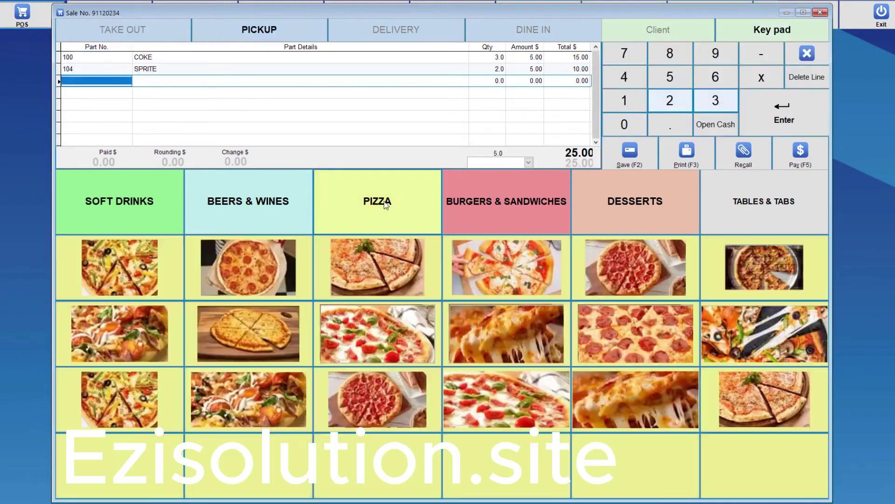
{"action": "left_click", "coordinate": [670, 100]}
{"action": "left_click", "coordinate": [119, 266]}
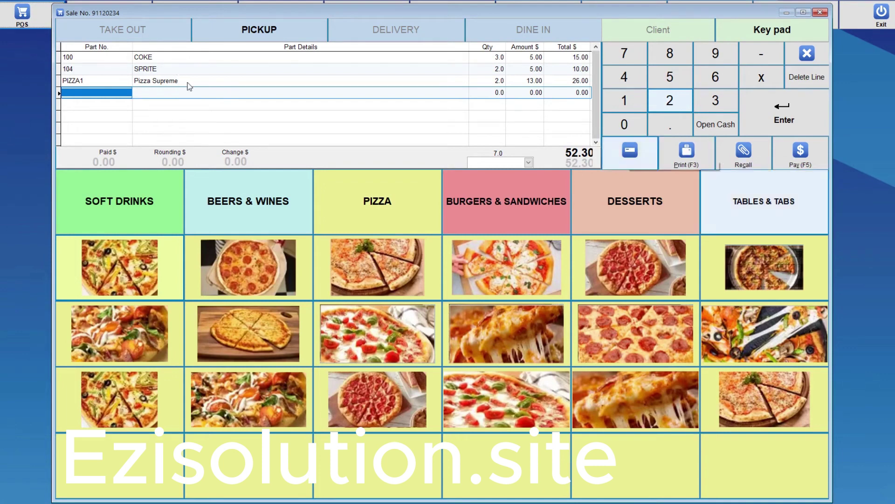
{"action": "left_click", "coordinate": [684, 160]}
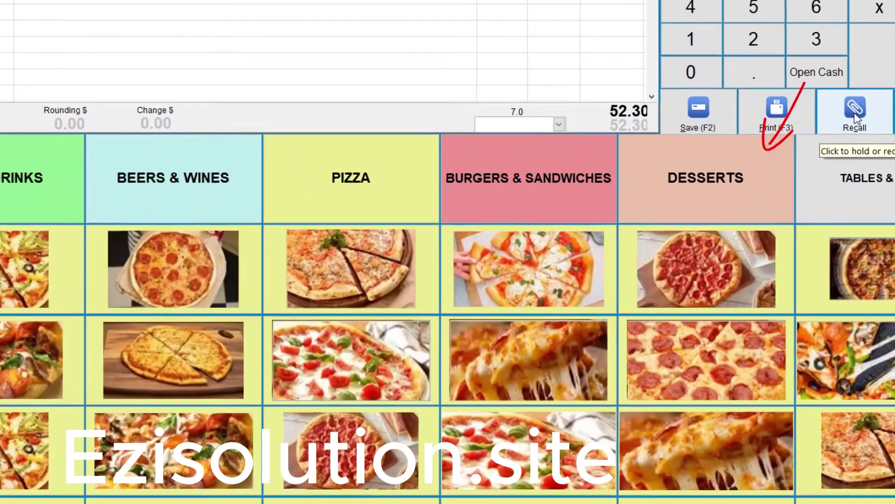
Recall the Outstanding sales list showing the 52.30 pickup sale unpaid.
{"action": "left_click", "coordinate": [744, 153]}
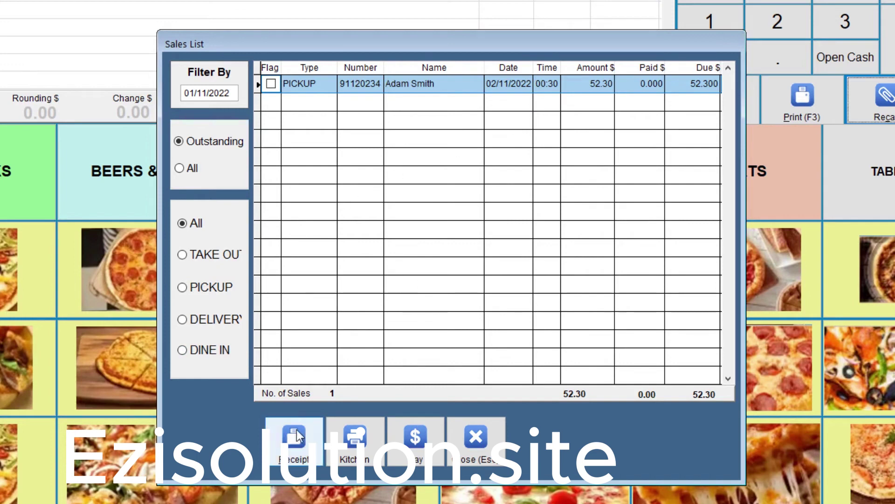
Pay the 52.30 pickup sale with 100 cash after the password prompt, then close the list.
{"action": "left_click", "coordinate": [416, 441]}
{"action": "key", "text": "Return"}
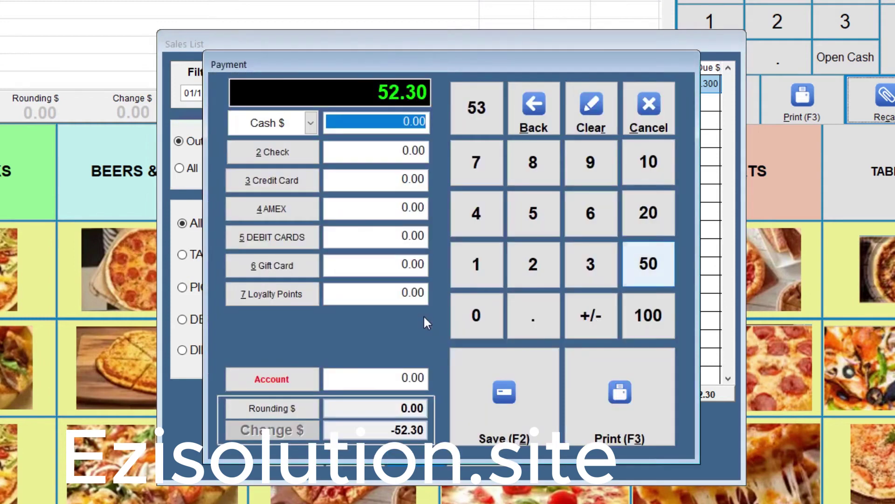
{"action": "left_click", "coordinate": [646, 314]}
{"action": "left_click", "coordinate": [496, 417]}
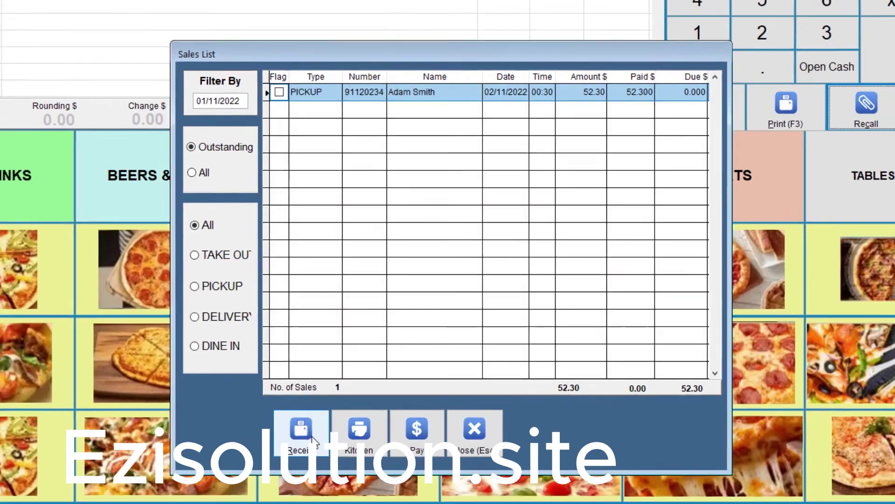
{"action": "left_click", "coordinate": [311, 441]}
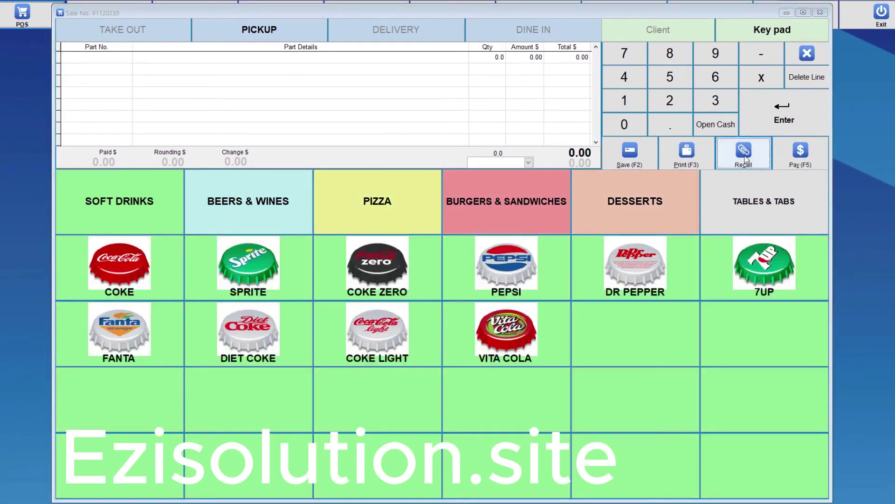
Recall all of today's sales to confirm they're paid, then start a delivery order.
{"action": "left_click", "coordinate": [745, 160]}
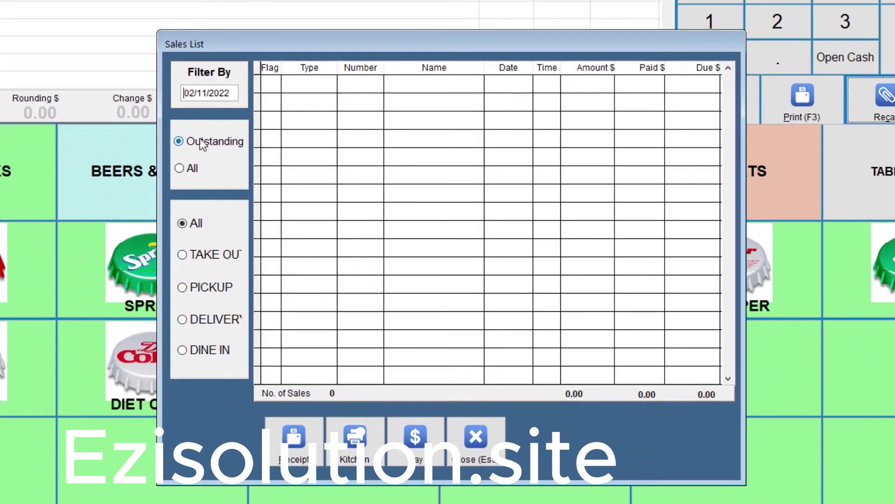
{"action": "left_click", "coordinate": [182, 167]}
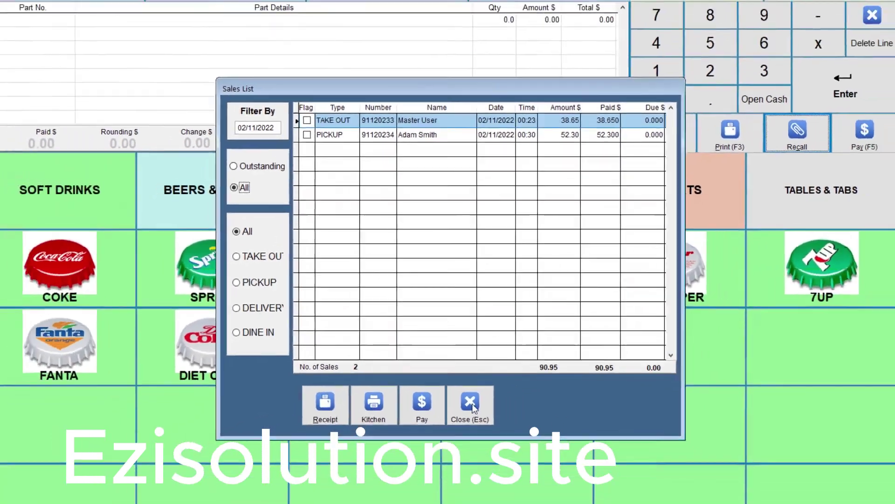
{"action": "key", "text": "Escape"}
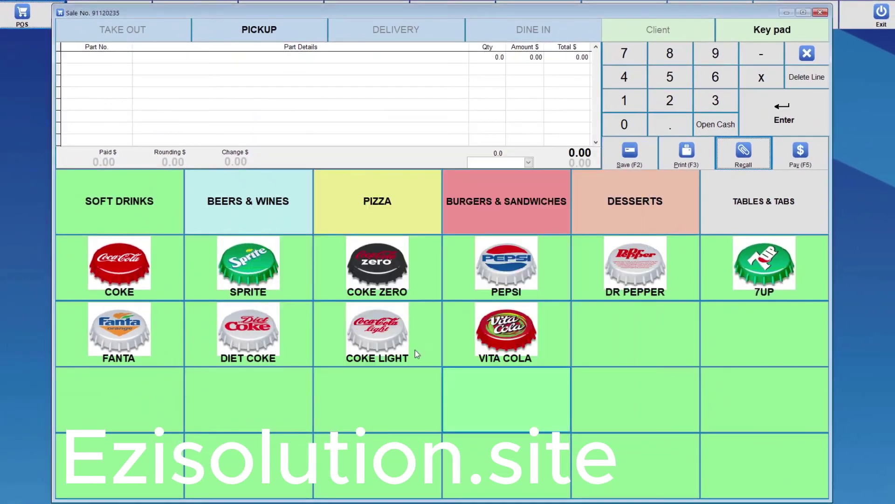
{"action": "left_click", "coordinate": [384, 30]}
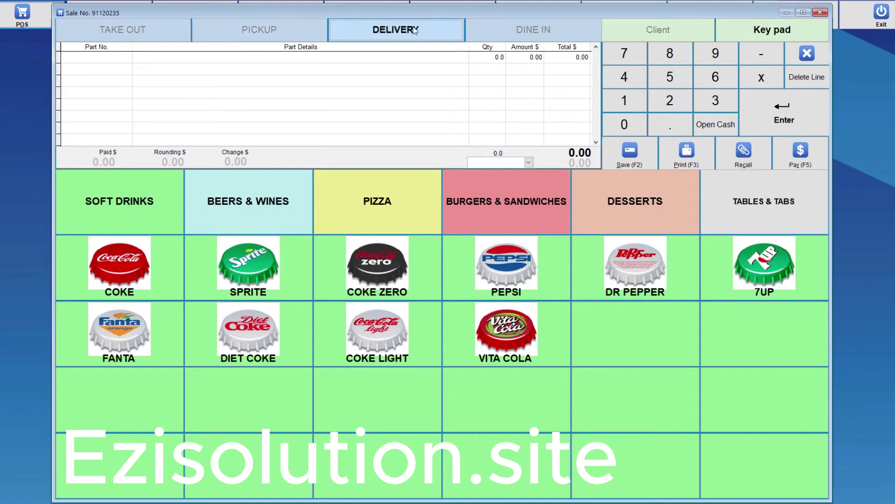
Add Coke, Sprite, Pizza Supreme, Cheese Burger Large and Chocolate Ice-cream, then save the 47.85 delivery order.
{"action": "left_click", "coordinate": [142, 273]}
{"action": "left_click", "coordinate": [280, 260]}
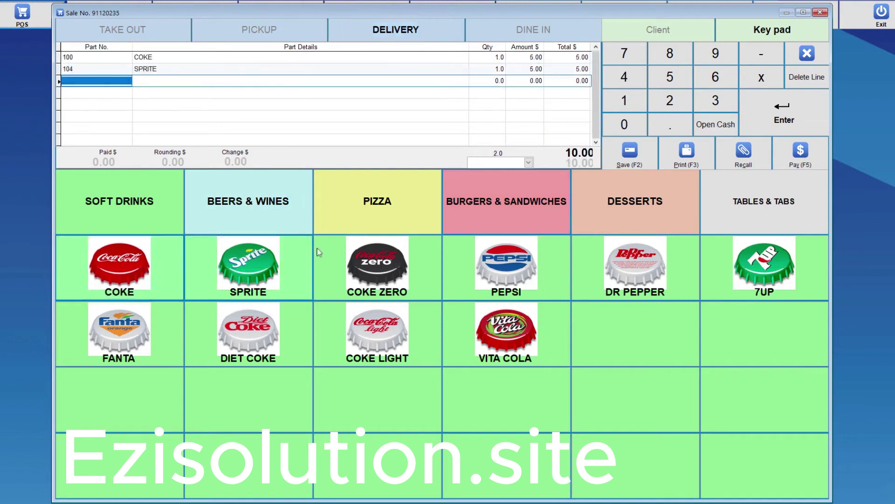
{"action": "left_click", "coordinate": [380, 210]}
{"action": "left_click", "coordinate": [119, 266]}
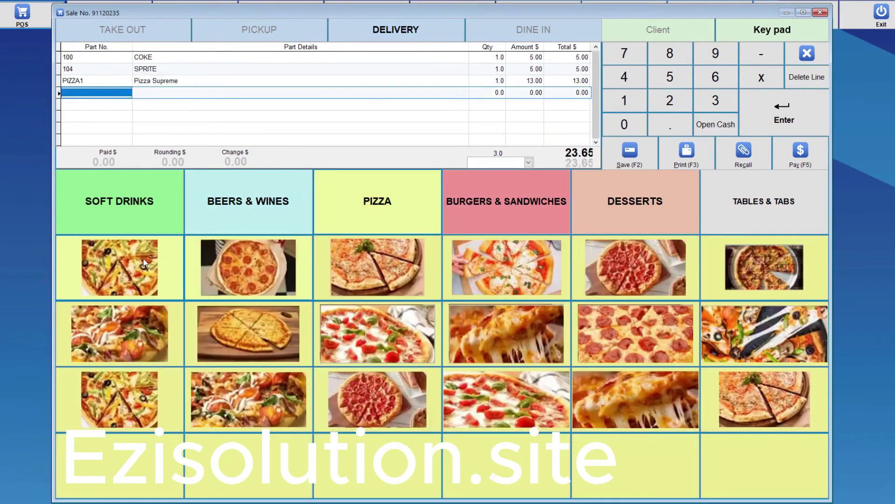
{"action": "left_click", "coordinate": [507, 203]}
{"action": "left_click", "coordinate": [119, 267]}
{"action": "left_click", "coordinate": [635, 203]}
{"action": "left_click", "coordinate": [134, 278]}
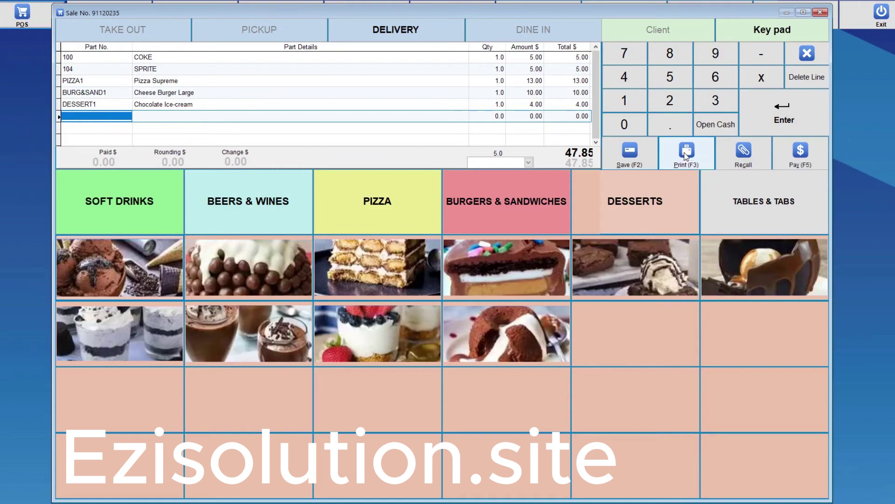
{"action": "left_click", "coordinate": [642, 159]}
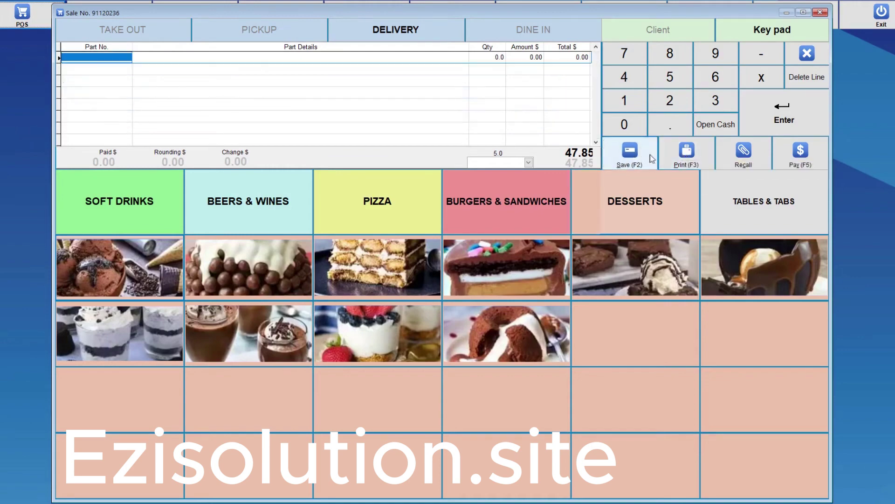
Review the outstanding sales in the Recall Sales List, close it, and switch to Dine In.
{"action": "left_click", "coordinate": [743, 153]}
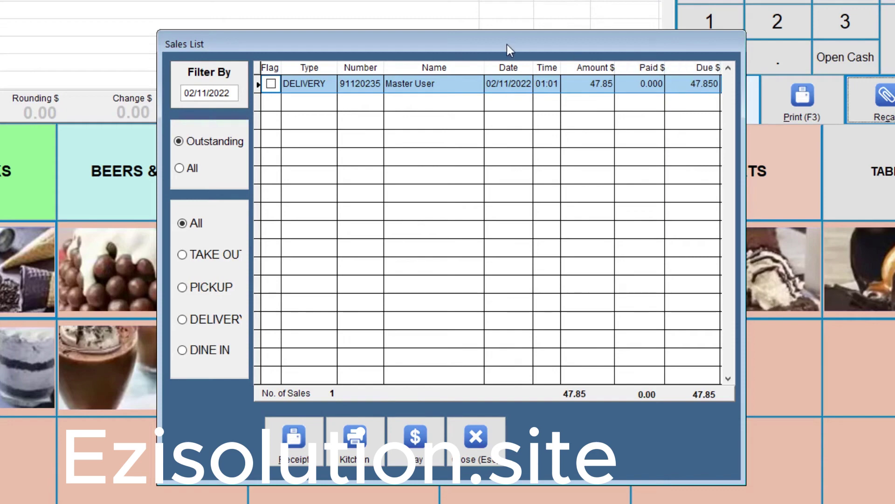
{"action": "left_click", "coordinate": [479, 443]}
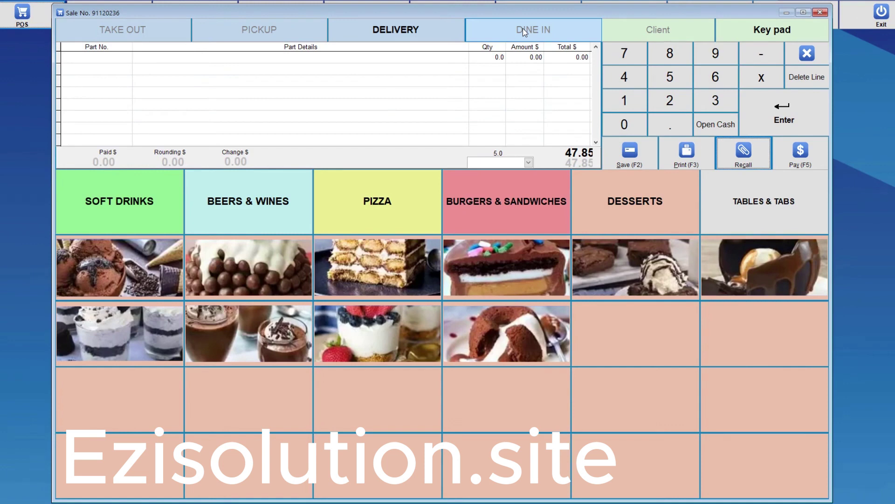
{"action": "left_click", "coordinate": [523, 30]}
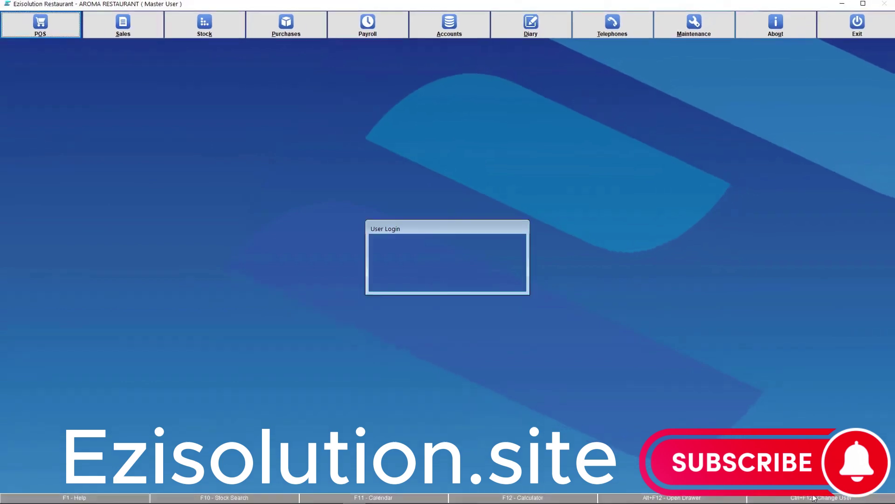
Log in as Manager, open the sale screen, and show the Tables & Tabs grid.
{"action": "left_click", "coordinate": [460, 268]}
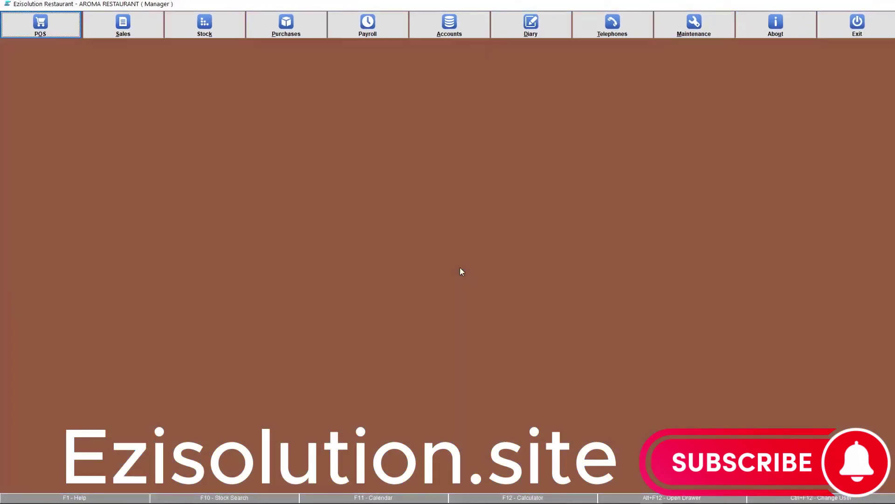
{"action": "left_click", "coordinate": [10, 29]}
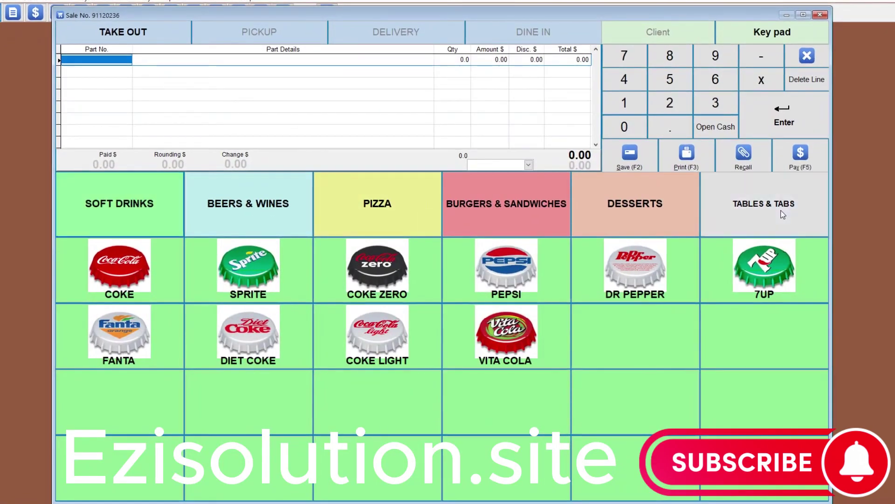
{"action": "left_click", "coordinate": [761, 208]}
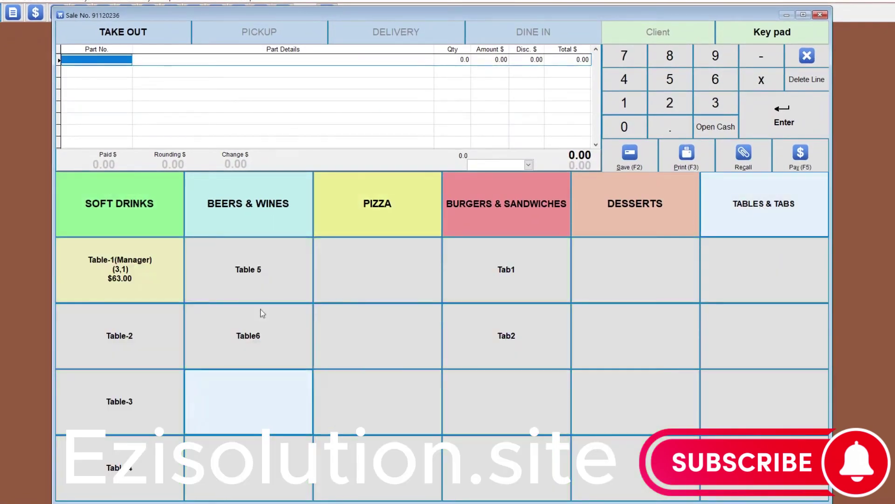
Mark Table-2 In Use for 4 adults and 1 child with the client's name entered.
{"action": "left_click", "coordinate": [132, 340]}
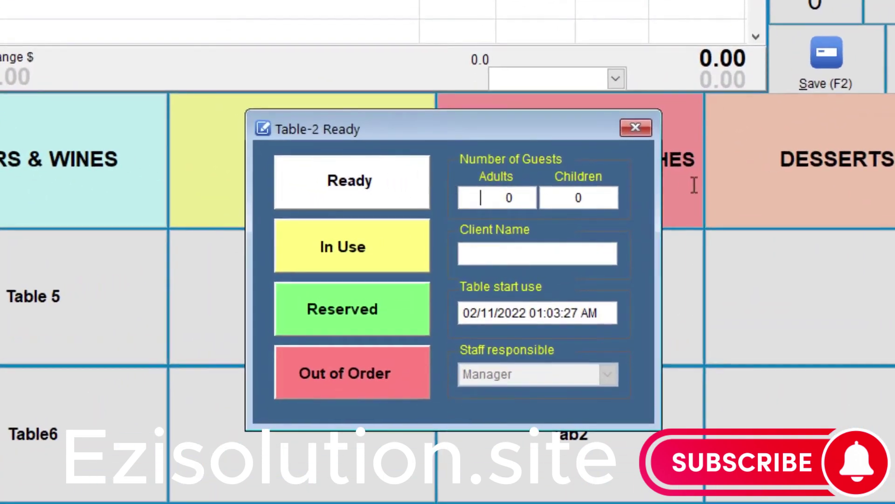
{"action": "type", "text": "4"}
{"action": "key", "text": "Tab"}
{"action": "type", "text": "1"}
{"action": "key", "text": "Tab"}
{"action": "type", "text": "George"}
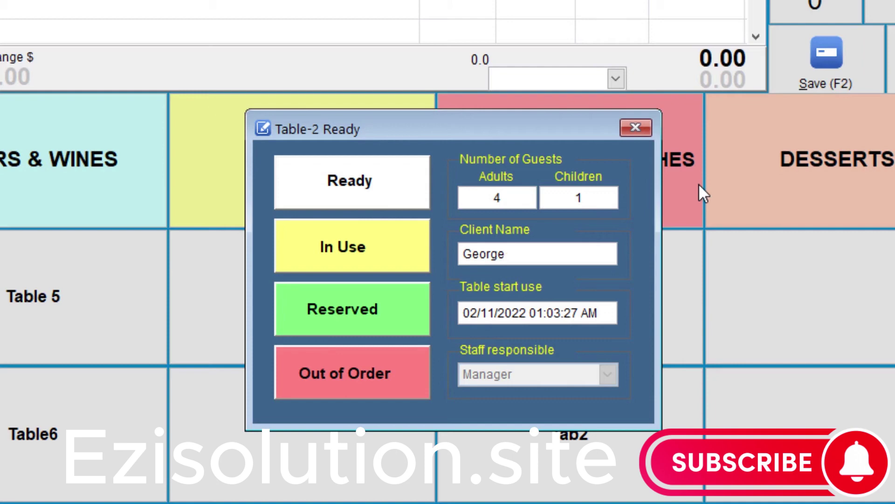
{"action": "key", "text": "Tab"}
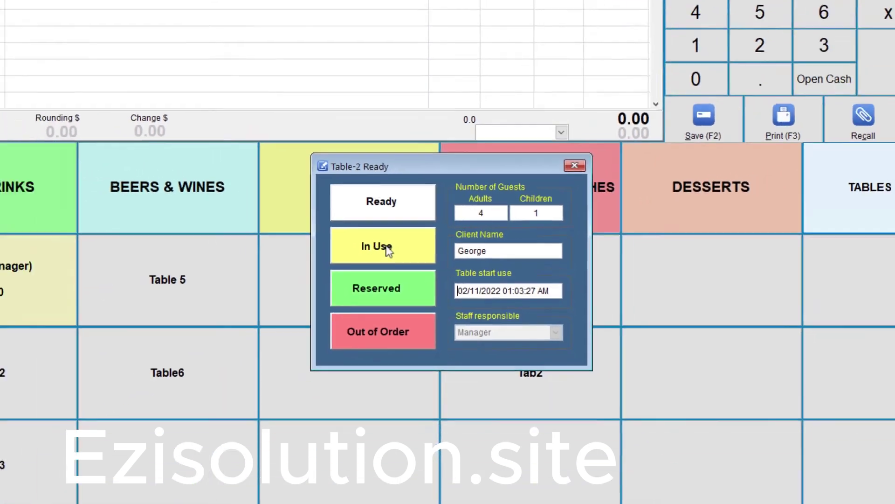
{"action": "left_click", "coordinate": [361, 250]}
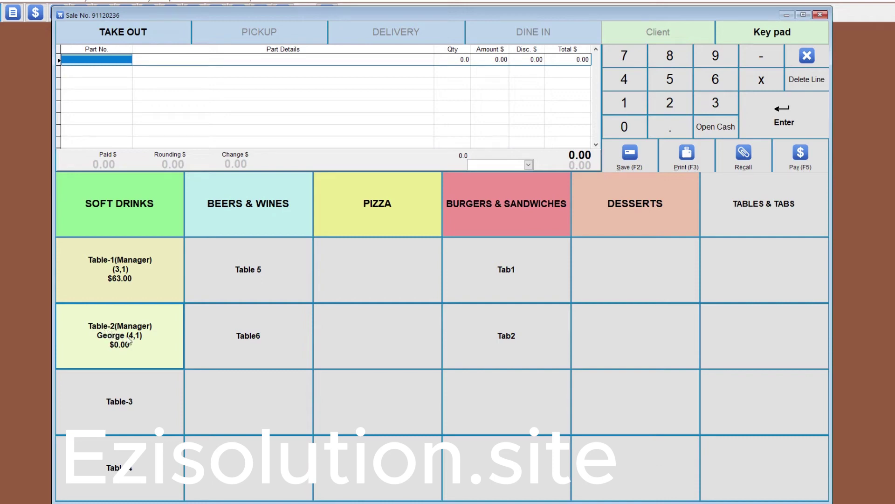
Add 2 Coke, a Coke Zero and a Pepsi to the sale.
{"action": "left_click", "coordinate": [120, 196]}
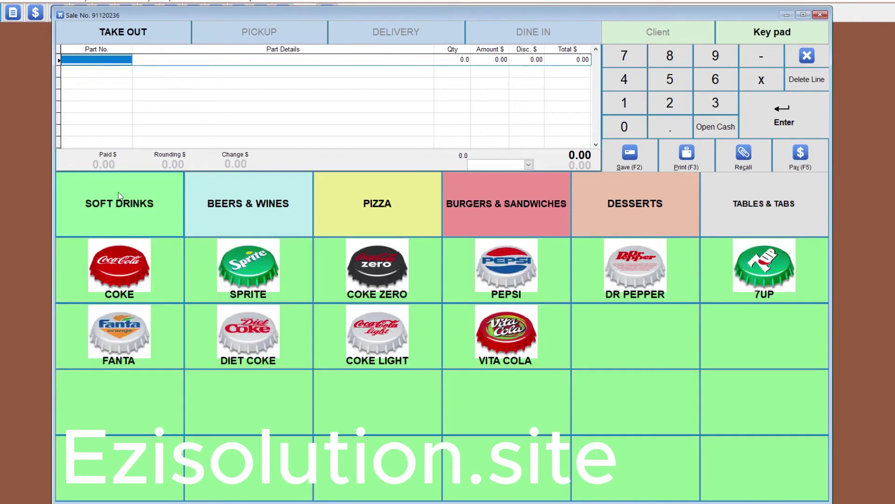
{"action": "key", "text": "2"}
{"action": "left_click", "coordinate": [125, 262]}
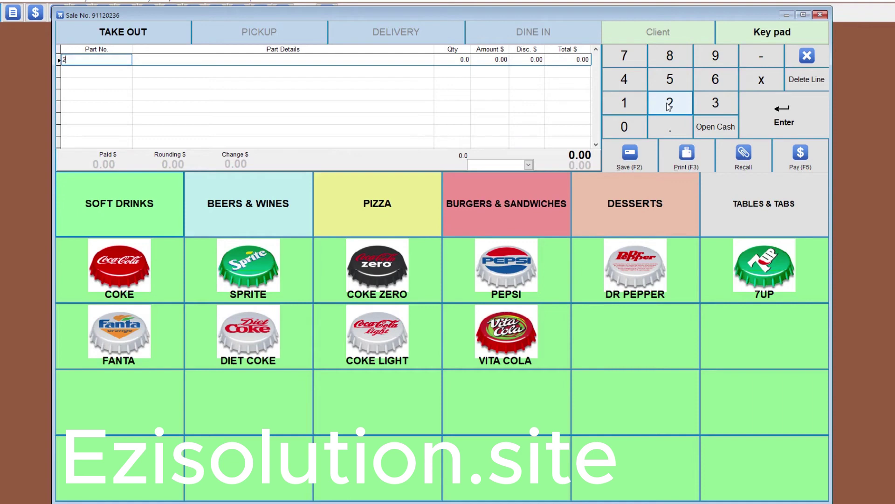
{"action": "left_click", "coordinate": [378, 263]}
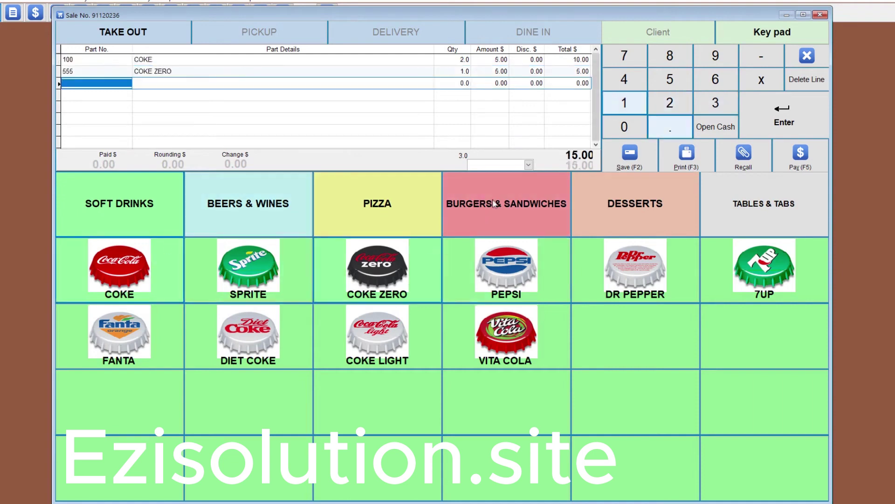
{"action": "left_click", "coordinate": [508, 266]}
Print and save the $19.00 drinks order to Table-2.
{"action": "left_click", "coordinate": [713, 215]}
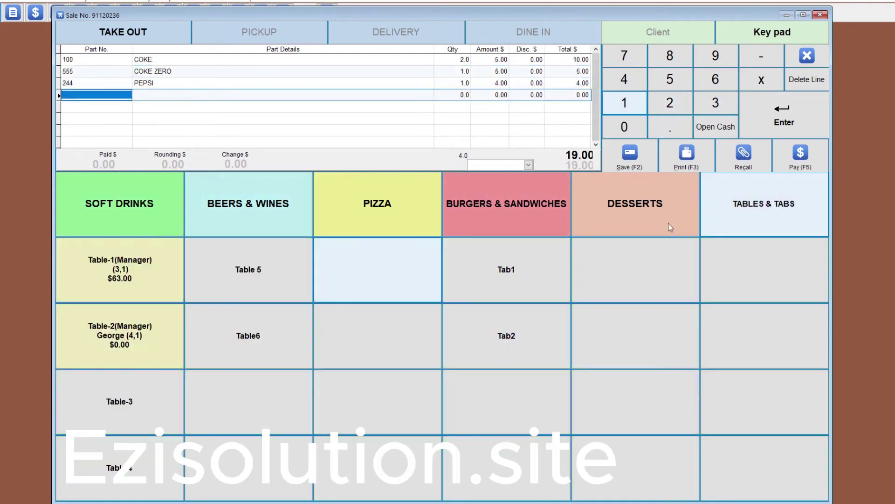
{"action": "left_click", "coordinate": [124, 345]}
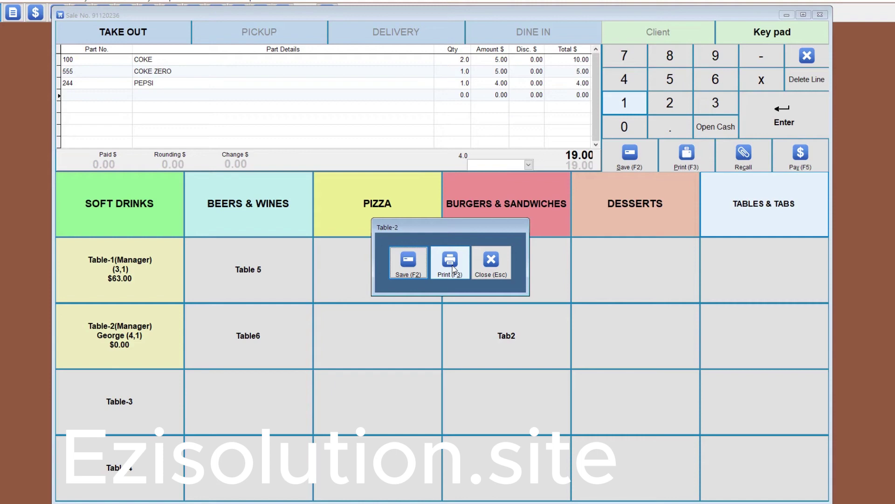
{"action": "left_click", "coordinate": [450, 263]}
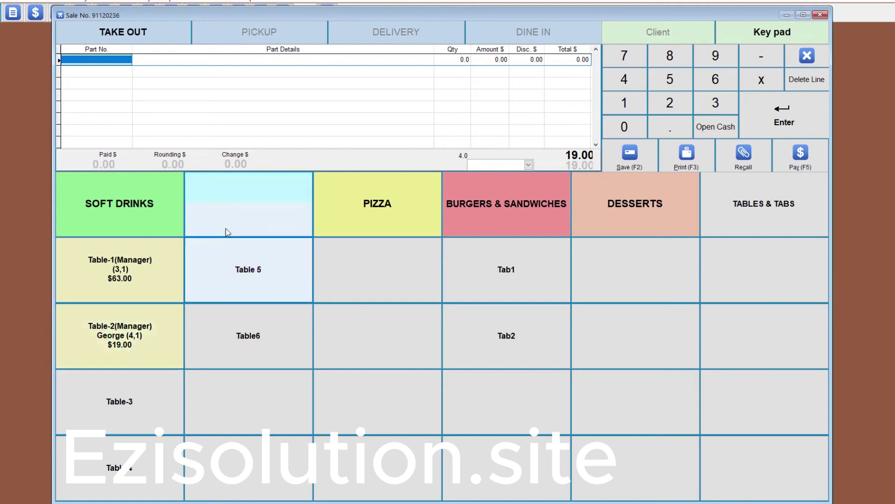
Add 3 Victorian Bitter, a Pizza Supreme and a Pepperoni Pizza, saving them to Table-2.
{"action": "left_click", "coordinate": [239, 210]}
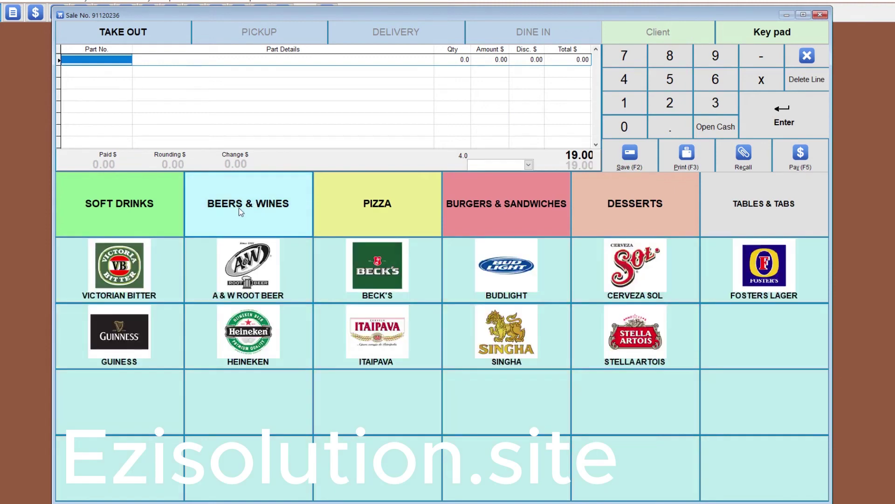
{"action": "key", "text": "3"}
{"action": "left_click", "coordinate": [115, 271]}
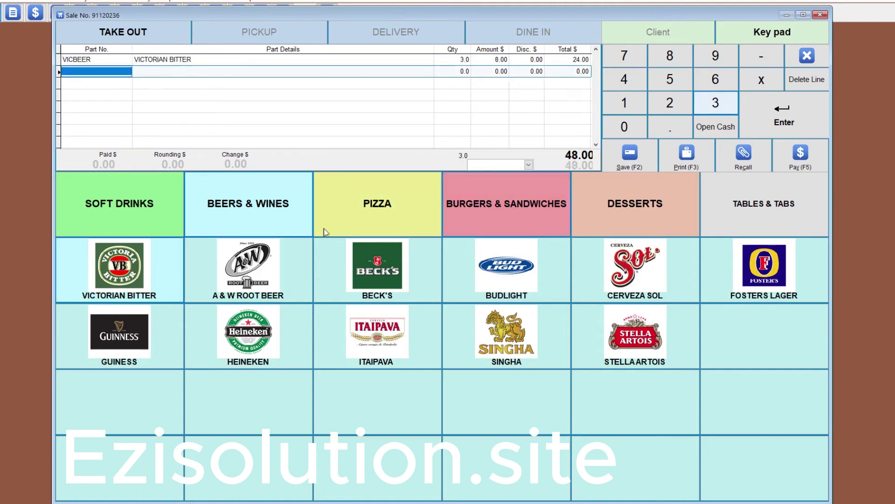
{"action": "left_click", "coordinate": [377, 204]}
{"action": "left_click", "coordinate": [147, 270]}
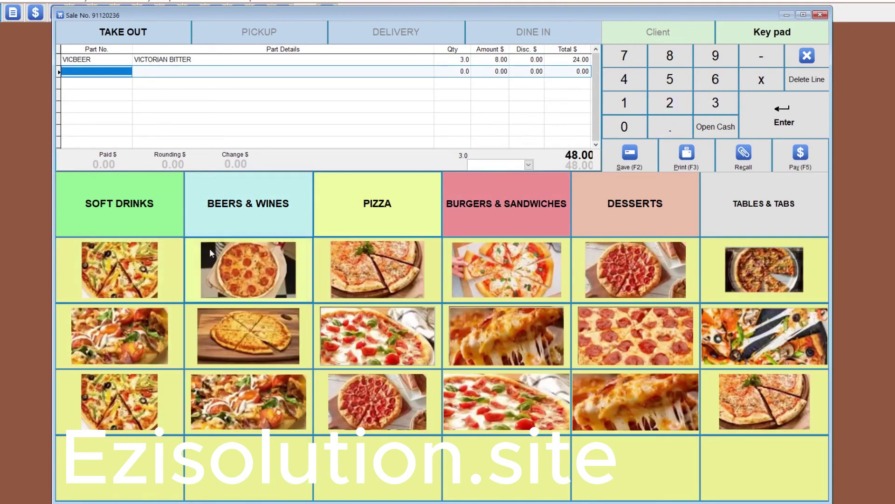
{"action": "left_click", "coordinate": [275, 271]}
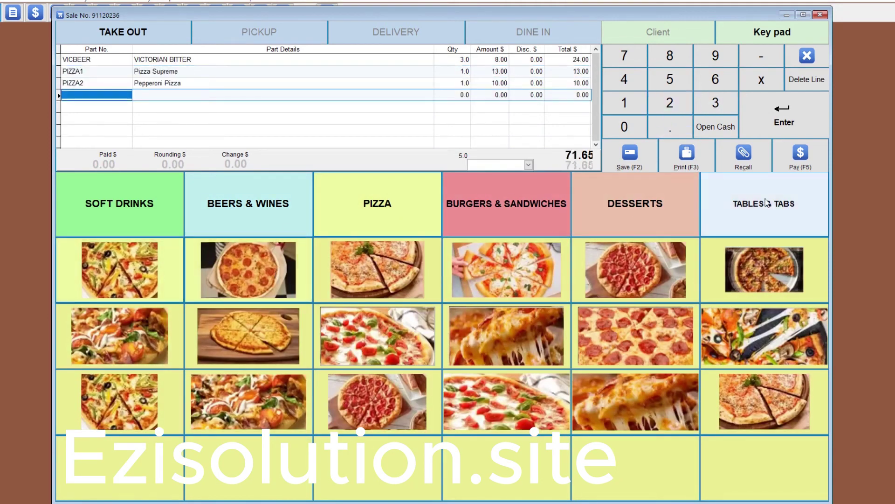
{"action": "left_click", "coordinate": [764, 203]}
{"action": "left_click", "coordinate": [141, 362]}
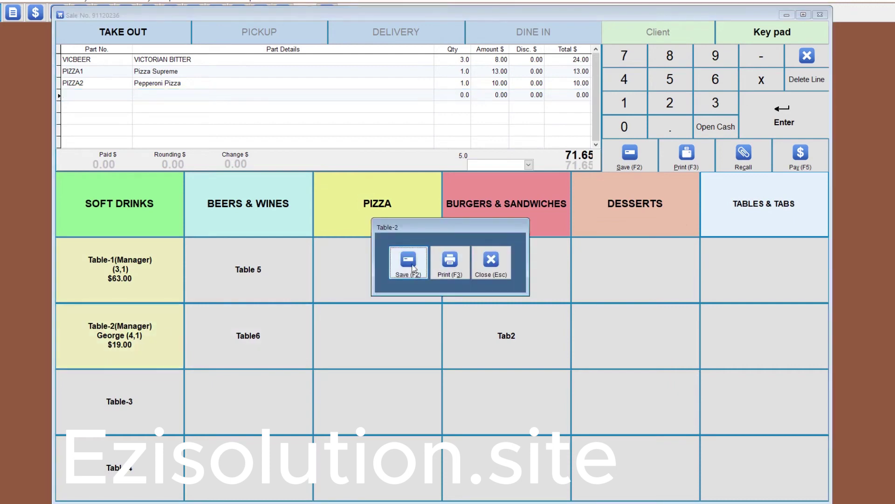
{"action": "left_click", "coordinate": [449, 261]}
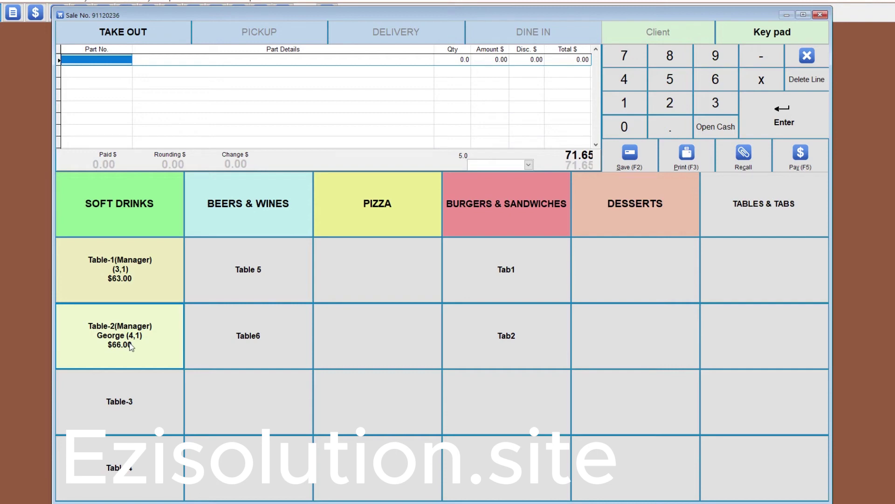
Save a Chocolate Ice-cream to Table-2 and open the table's $70.00 order.
{"action": "left_click", "coordinate": [636, 207]}
{"action": "left_click", "coordinate": [146, 276]}
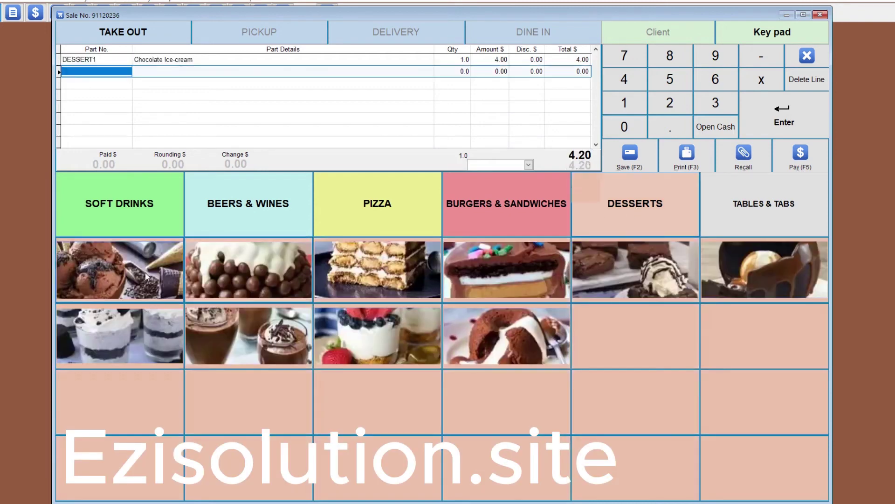
{"action": "left_click", "coordinate": [744, 202]}
{"action": "left_click", "coordinate": [405, 271]}
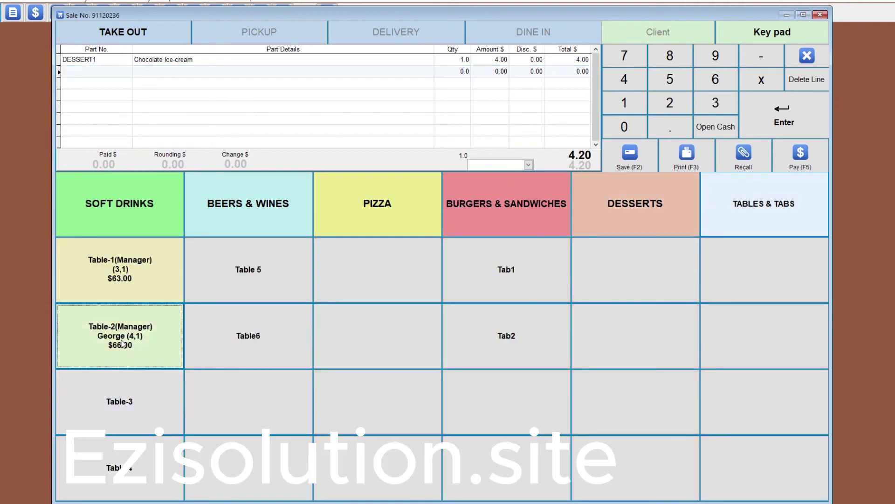
{"action": "left_click", "coordinate": [407, 273]}
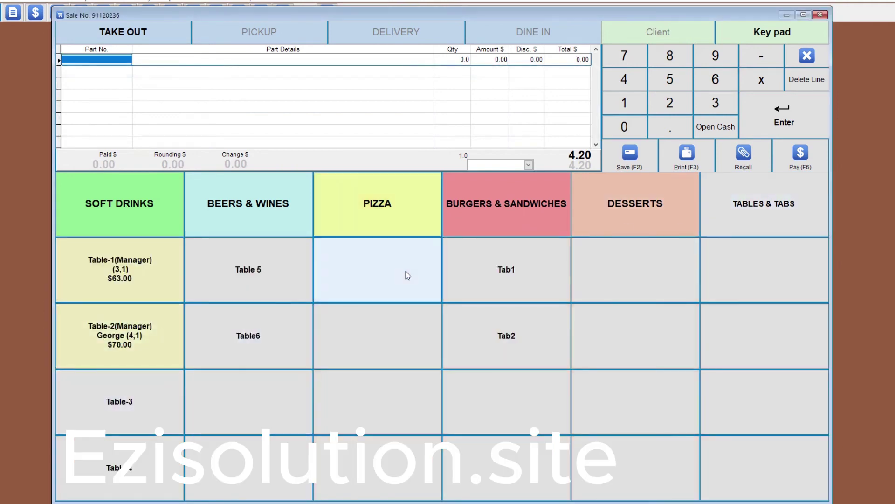
{"action": "left_click", "coordinate": [133, 344]}
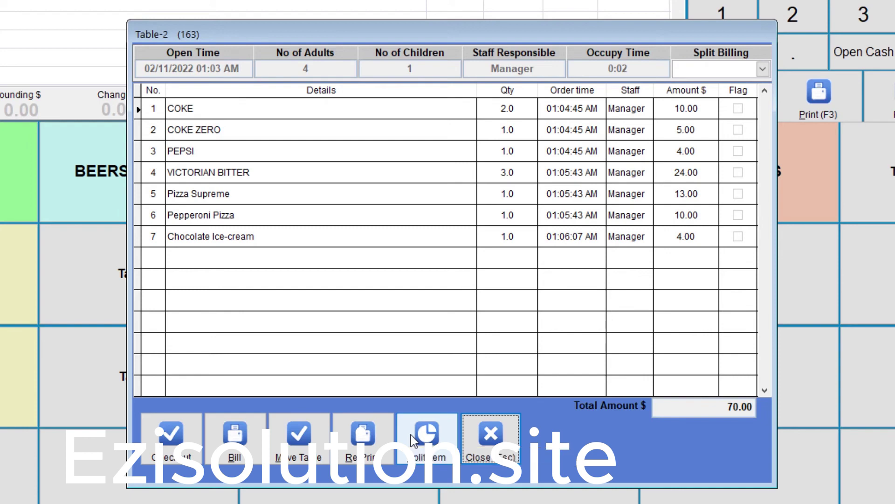
Split Table-2's Pizza Supreme into 4 portions of 0.2 at 3.25 each.
{"action": "left_click", "coordinate": [156, 193]}
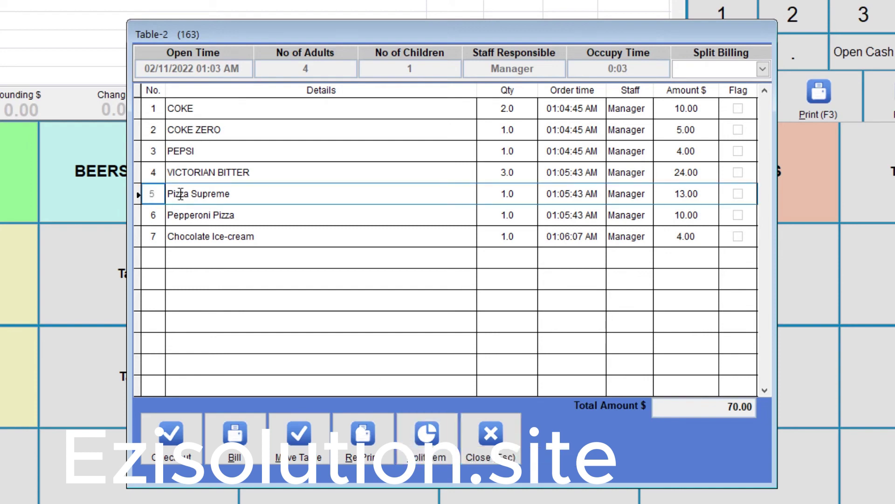
{"action": "left_click", "coordinate": [427, 438]}
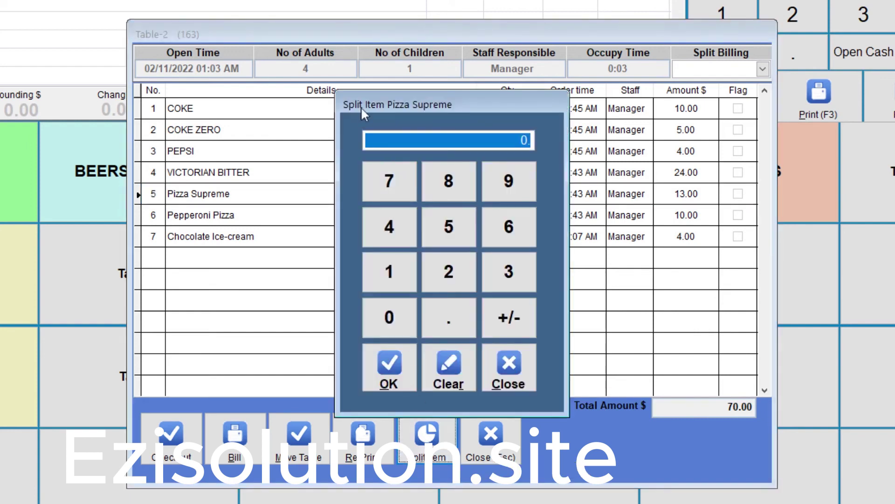
{"action": "left_click", "coordinate": [396, 234]}
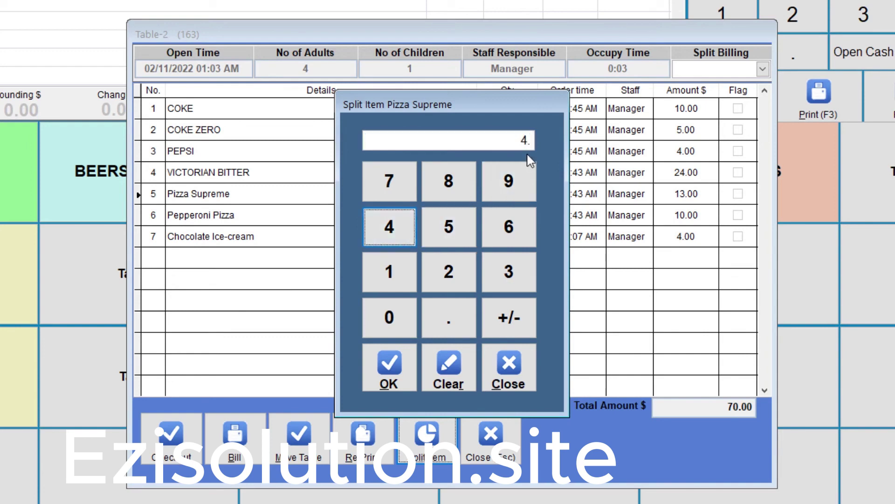
{"action": "left_click", "coordinate": [394, 379]}
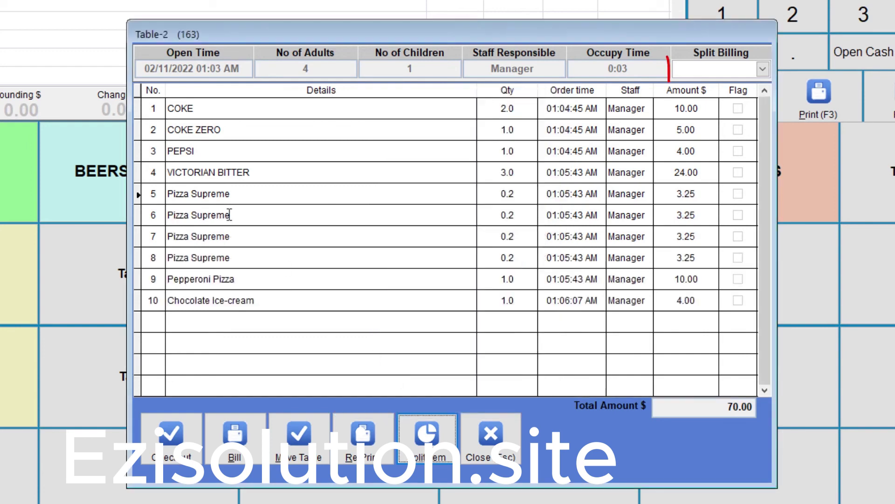
{"action": "left_click", "coordinate": [672, 194]}
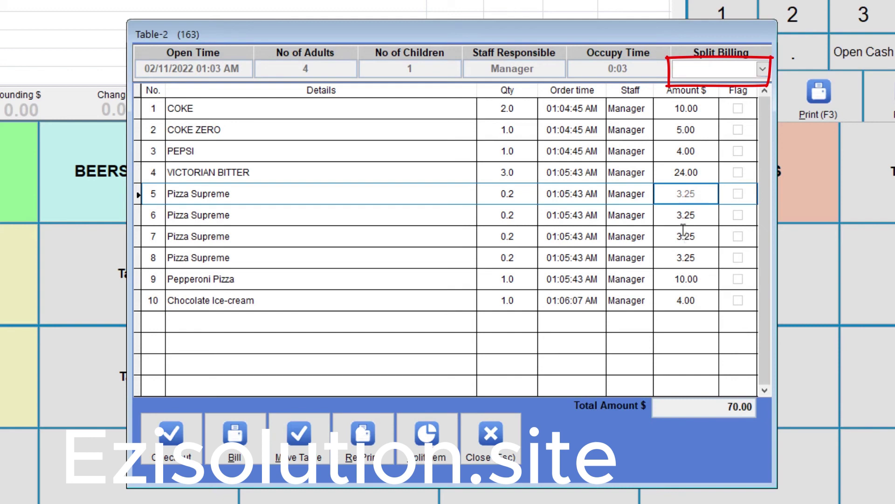
Flag the Coke, Pepsi, one Pizza Supreme share and the Pepperoni Pizza for Guest1.
{"action": "left_click", "coordinate": [762, 69]}
{"action": "left_click", "coordinate": [718, 97]}
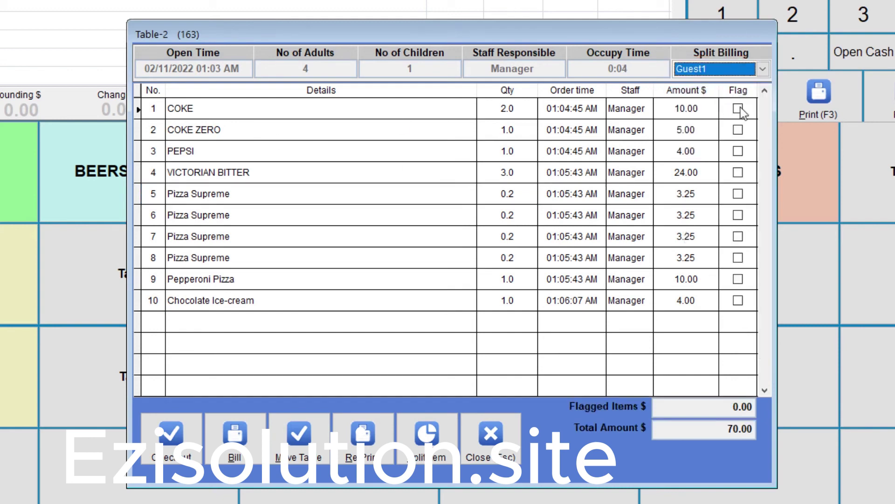
{"action": "left_click", "coordinate": [738, 108]}
{"action": "left_click", "coordinate": [738, 151]}
{"action": "left_click", "coordinate": [738, 193]}
{"action": "left_click", "coordinate": [738, 278]}
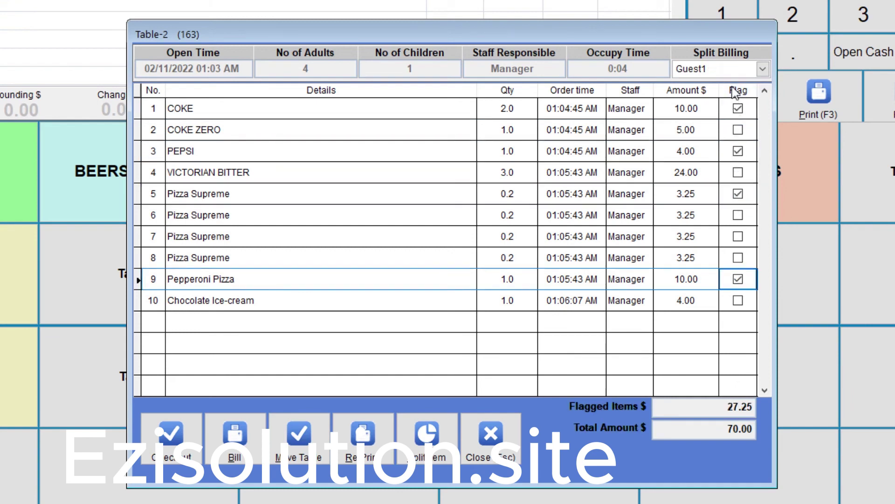
Flag the Coke Zero, a Pizza Supreme share and the Chocolate Ice-cream for Guest2.
{"action": "left_click", "coordinate": [762, 69]}
{"action": "left_click", "coordinate": [718, 112]}
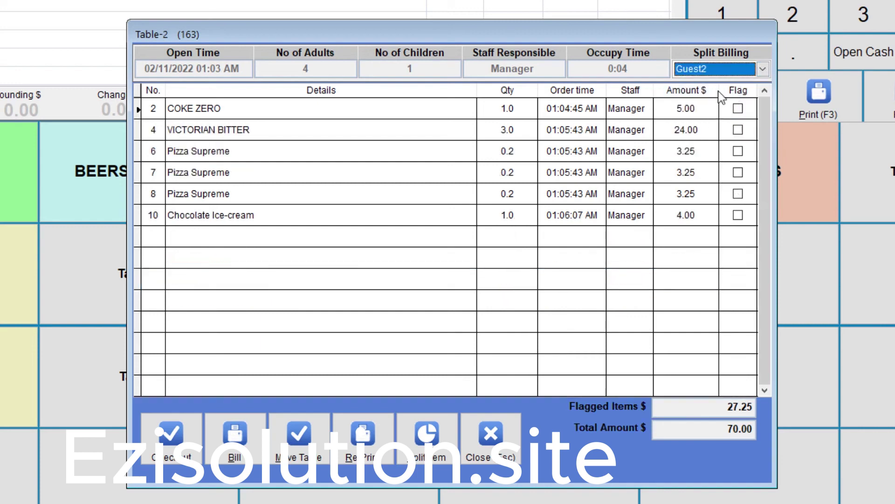
{"action": "left_click", "coordinate": [738, 108]}
{"action": "left_click", "coordinate": [738, 151]}
{"action": "left_click", "coordinate": [738, 215]}
Flag the Victorian Bitter and a Pizza Supreme share for Guest3, the last share for Guest4.
{"action": "left_click", "coordinate": [763, 70]}
{"action": "left_click", "coordinate": [695, 124]}
{"action": "left_click", "coordinate": [737, 108]}
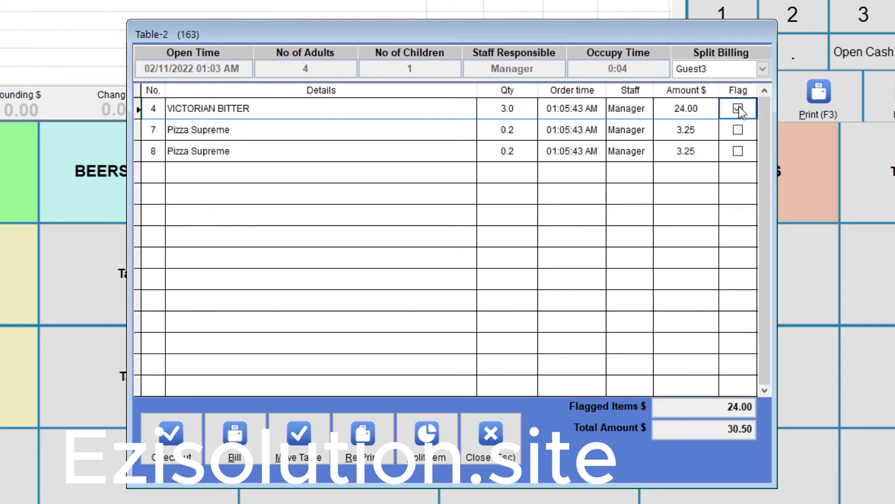
{"action": "left_click", "coordinate": [737, 130]}
{"action": "left_click", "coordinate": [763, 69]}
{"action": "left_click", "coordinate": [690, 137]}
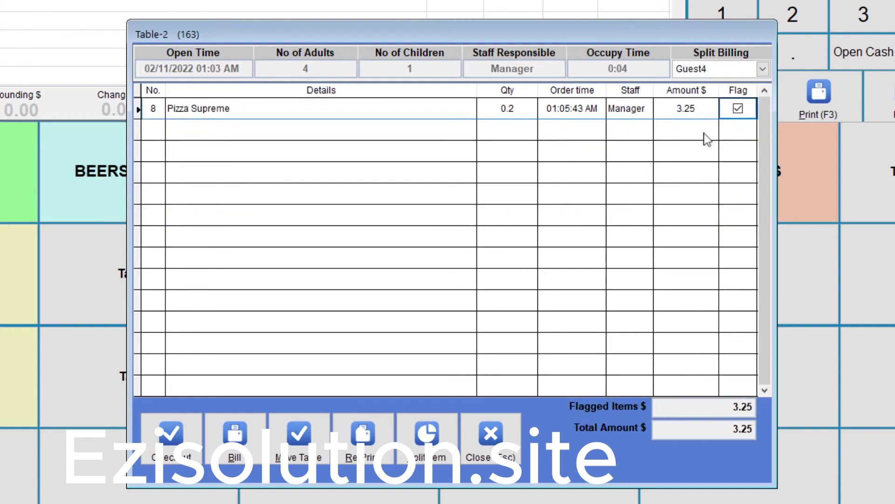
{"action": "left_click", "coordinate": [699, 69]}
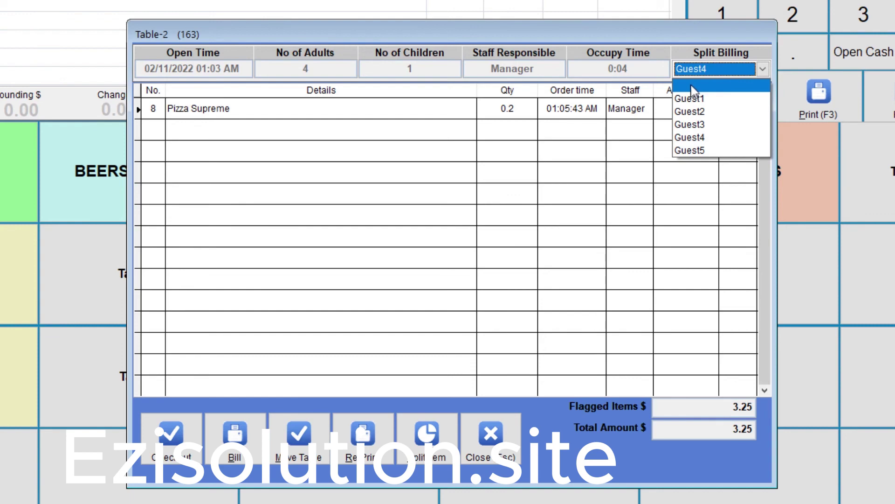
Show only Guest1's items and bill them as a 27.41 sale.
{"action": "left_click", "coordinate": [692, 87]}
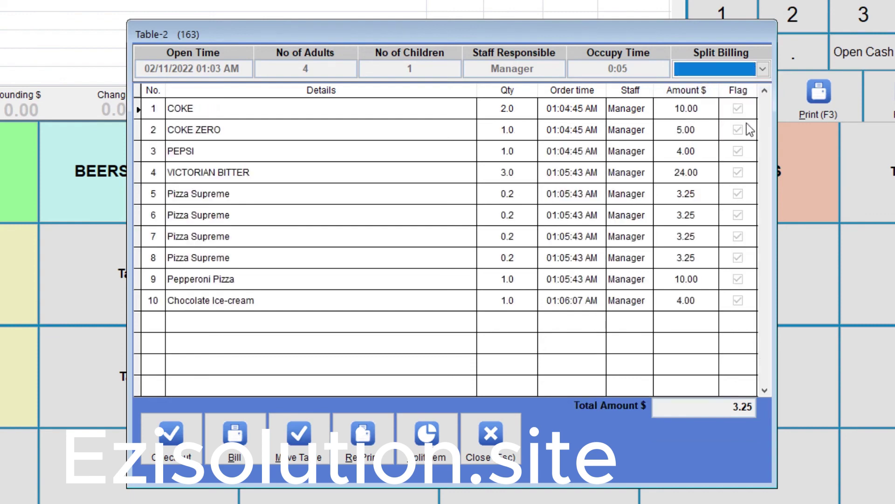
{"action": "left_click", "coordinate": [766, 96]}
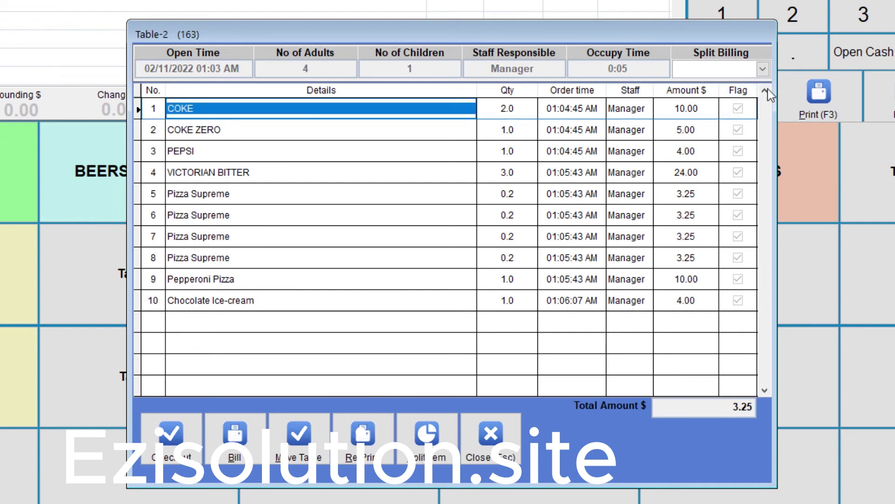
{"action": "left_click", "coordinate": [763, 69]}
{"action": "left_click", "coordinate": [713, 87]}
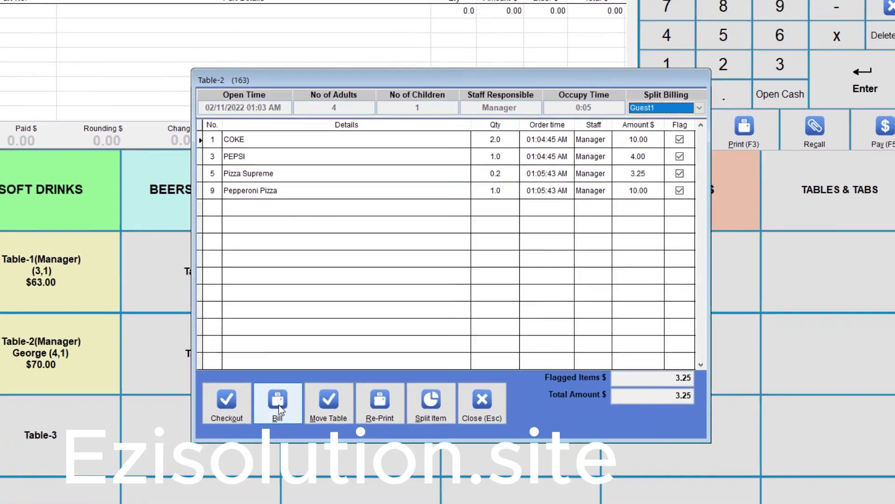
{"action": "left_click", "coordinate": [234, 436]}
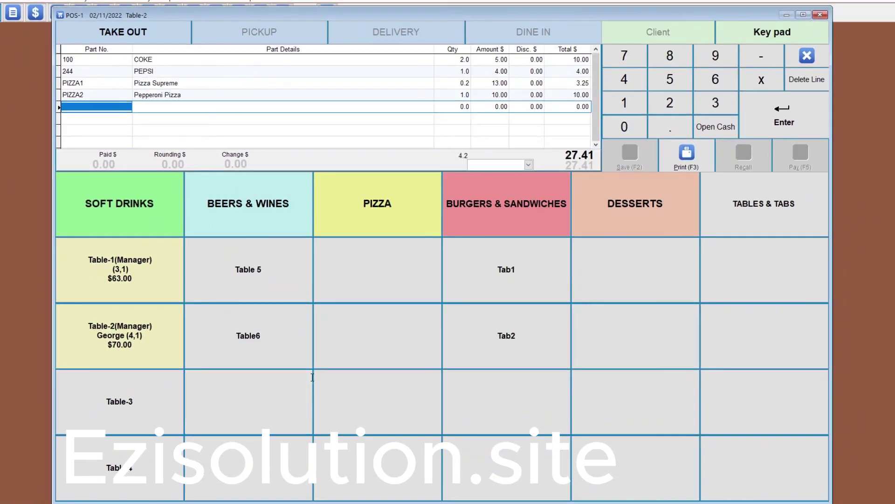
Print Guest1's bill and pay the full 27.41 by check.
{"action": "left_click", "coordinate": [689, 155]}
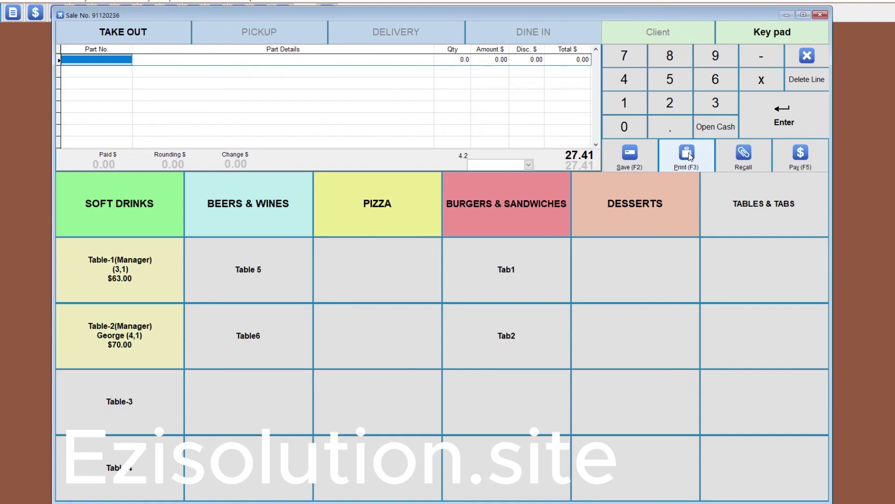
{"action": "left_click", "coordinate": [119, 335]}
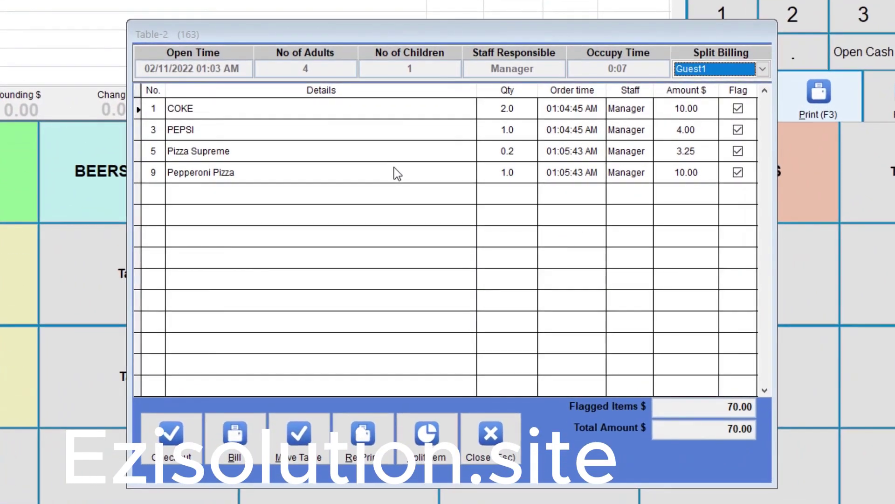
{"action": "key", "text": "Return"}
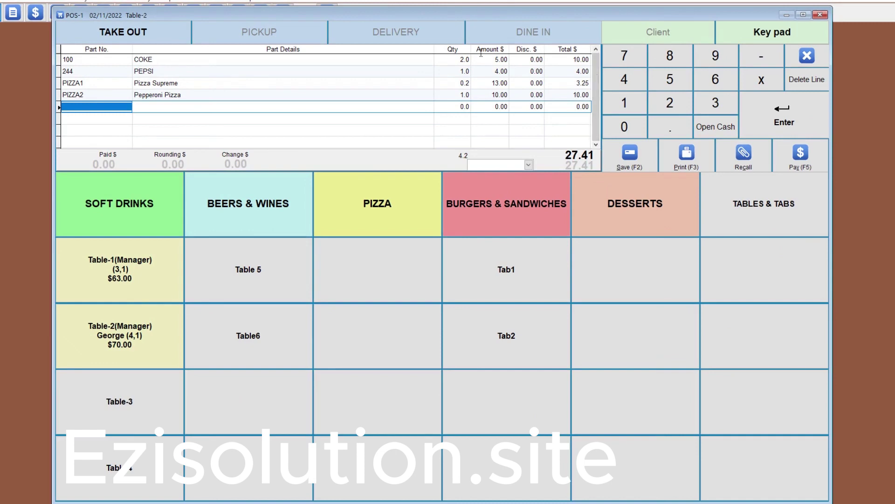
{"action": "left_click", "coordinate": [800, 158]}
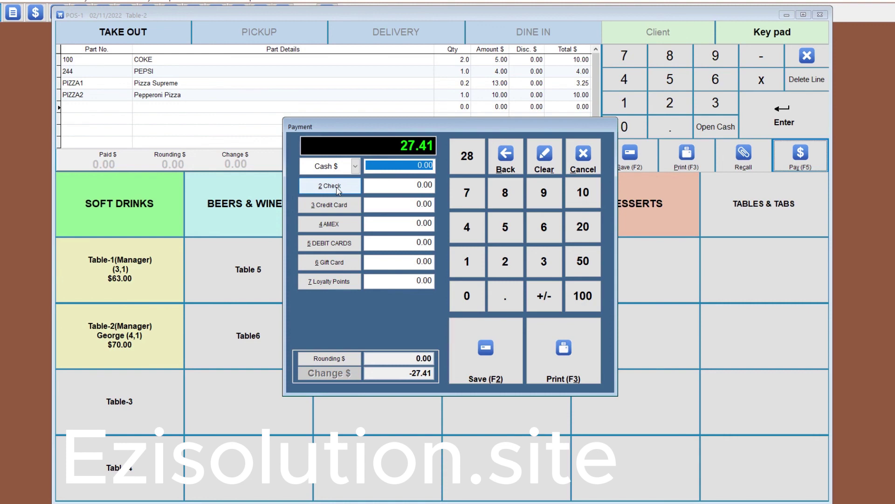
{"action": "left_click", "coordinate": [337, 186]}
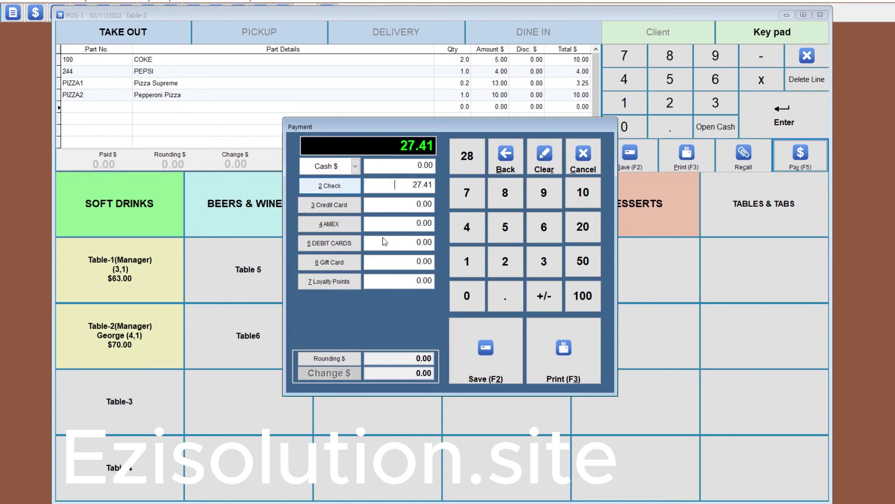
{"action": "left_click", "coordinate": [486, 350]}
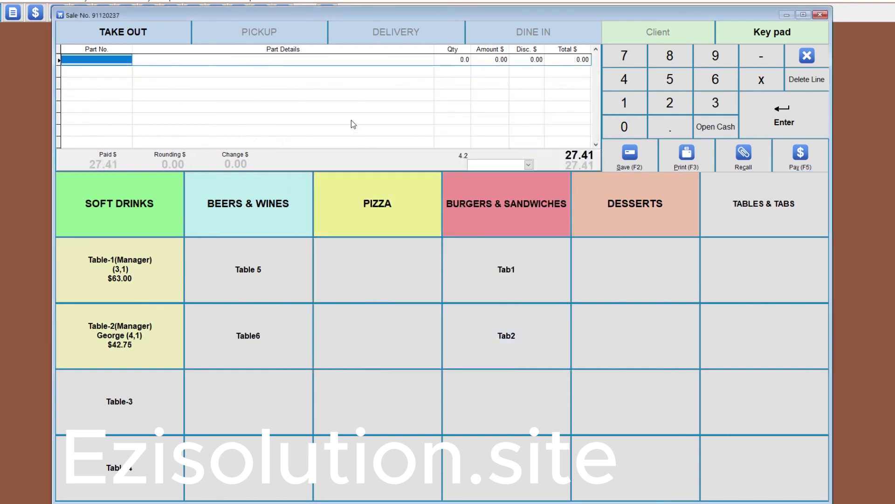
Check out Guest2's share of Table-2 and record its payment.
{"action": "left_click", "coordinate": [127, 345]}
{"action": "left_click", "coordinate": [650, 137]}
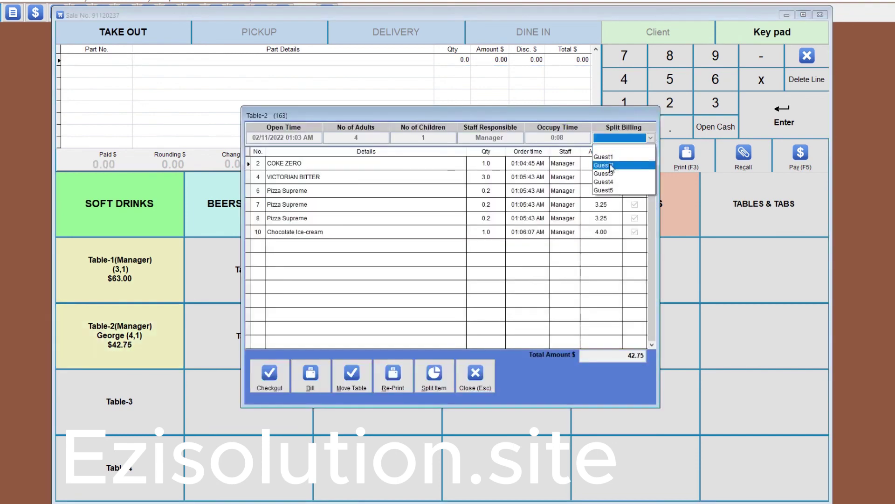
{"action": "left_click", "coordinate": [610, 169]}
{"action": "left_click", "coordinate": [270, 376]}
{"action": "left_click", "coordinate": [467, 156]}
{"action": "left_click", "coordinate": [485, 355]}
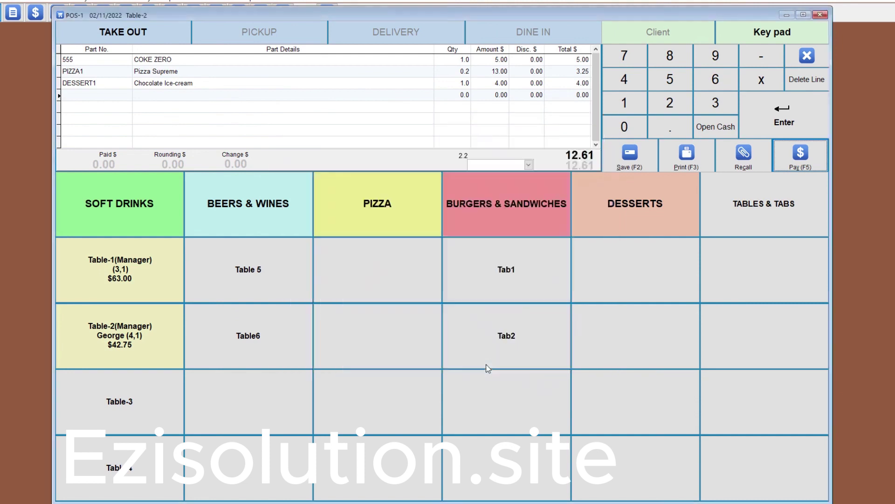
Check out the final Pizza Supreme share and pay it with 4.00 tendered.
{"action": "left_click", "coordinate": [130, 351]}
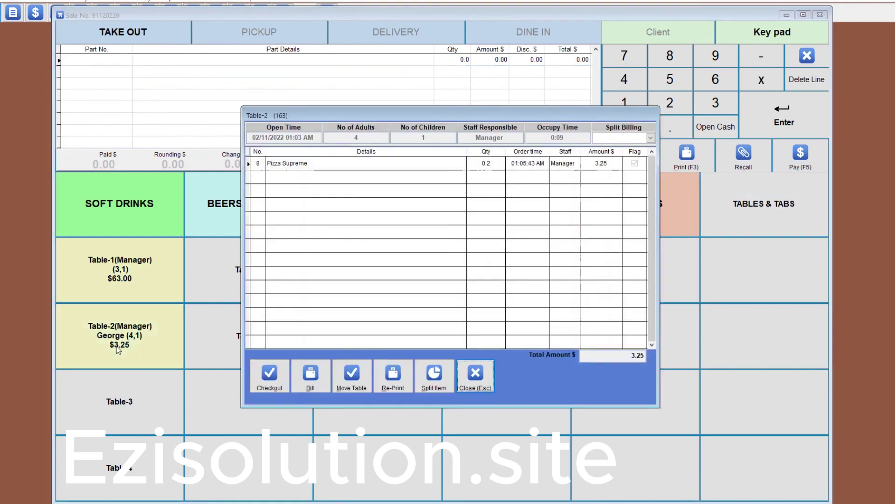
{"action": "left_click", "coordinate": [270, 375]}
{"action": "key", "text": "F5"}
{"action": "left_click", "coordinate": [463, 153]}
{"action": "left_click", "coordinate": [484, 346]}
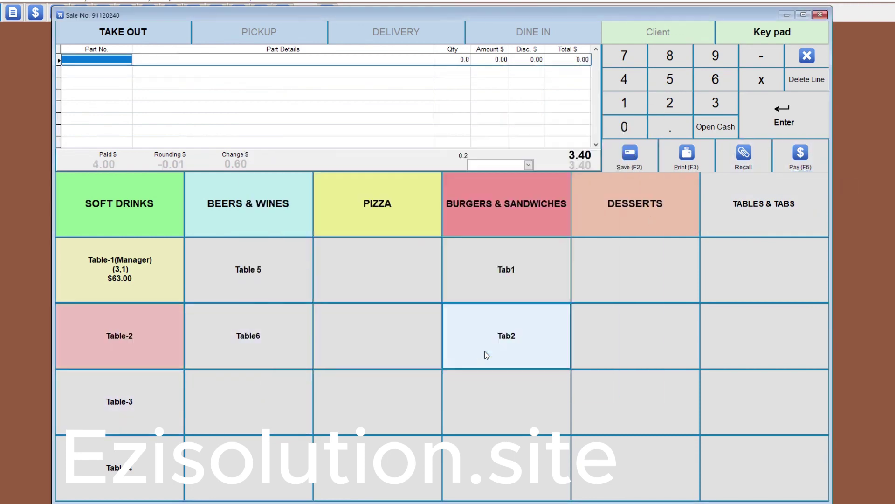
Set Table-2 to Ready, then to Reserved, and bring up Tab1's status window.
{"action": "left_click", "coordinate": [141, 340]}
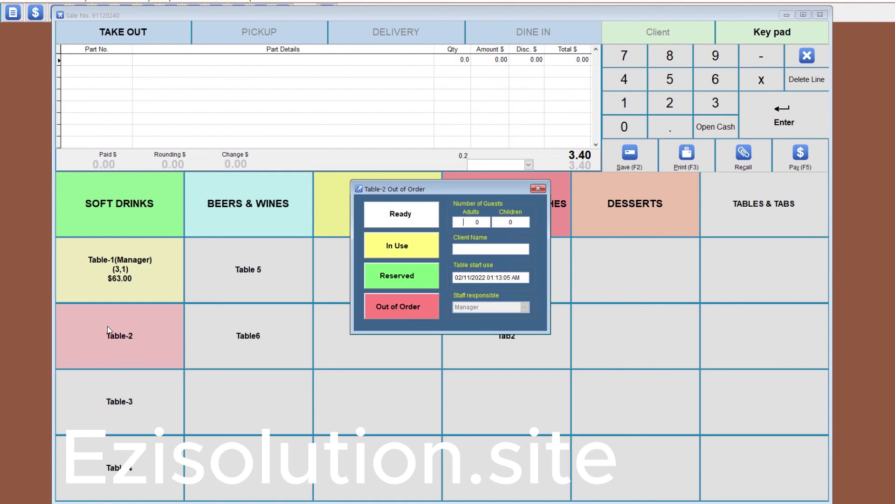
{"action": "left_click", "coordinate": [402, 214]}
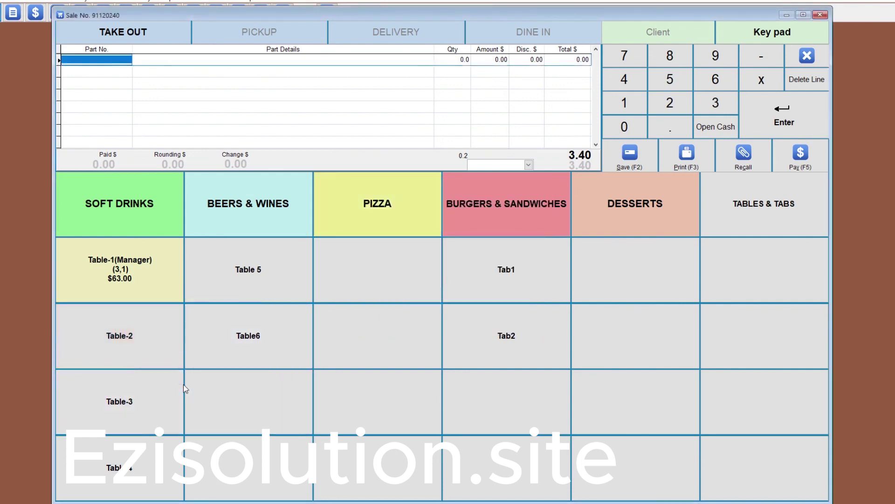
{"action": "left_click", "coordinate": [121, 340]}
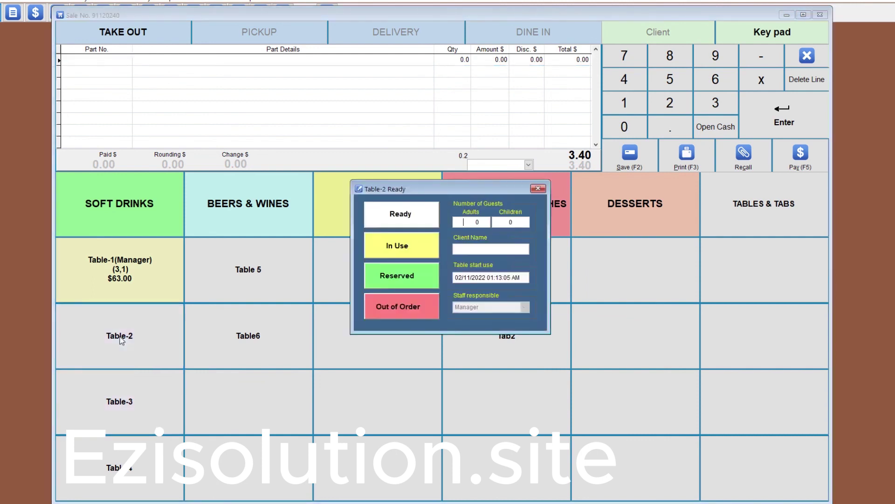
{"action": "left_click", "coordinate": [403, 279]}
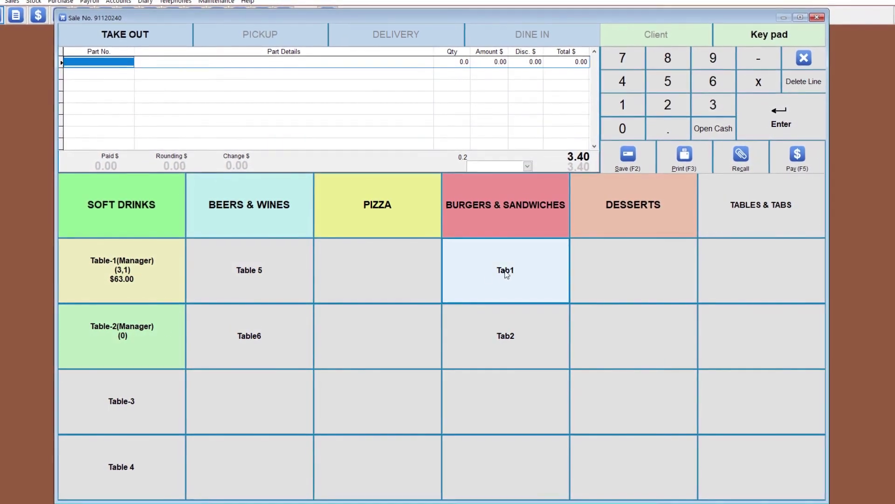
{"action": "left_click", "coordinate": [507, 274]}
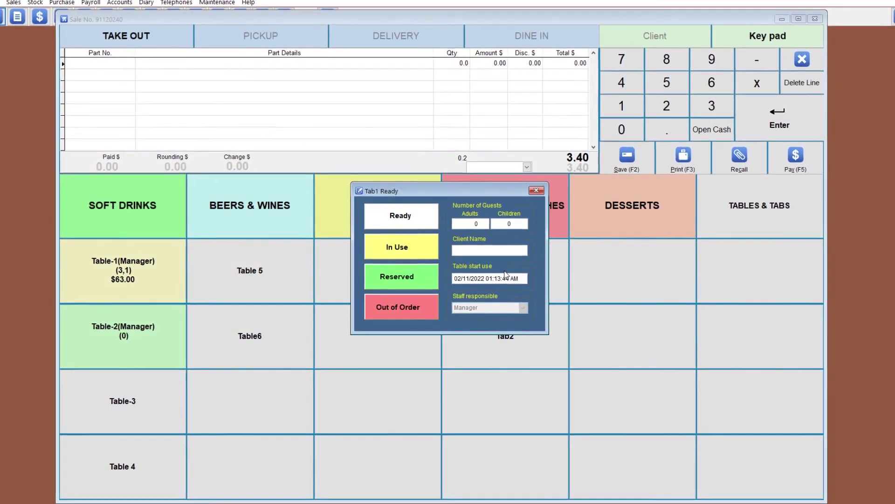